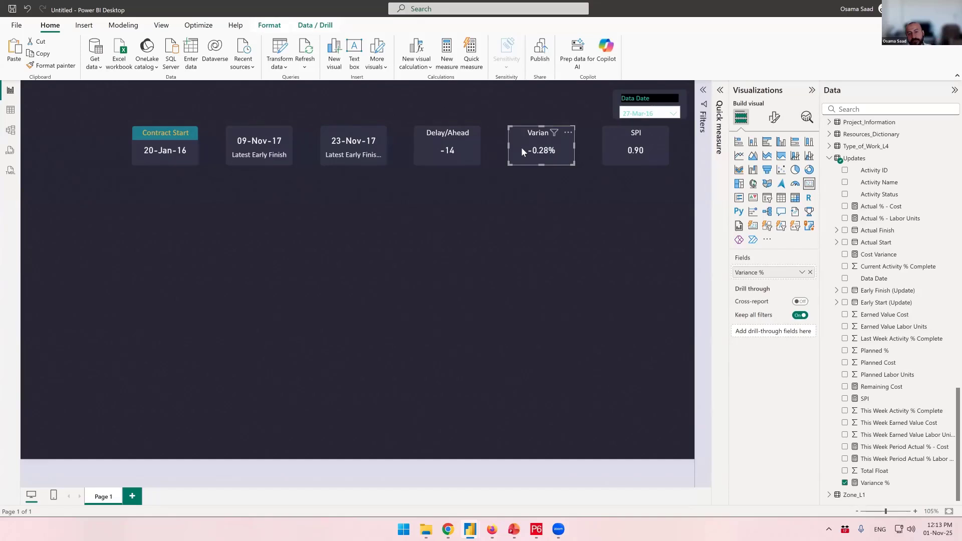
# Open the callout value formatting options of the Delay/Ahead card
pyautogui.click(467, 149)
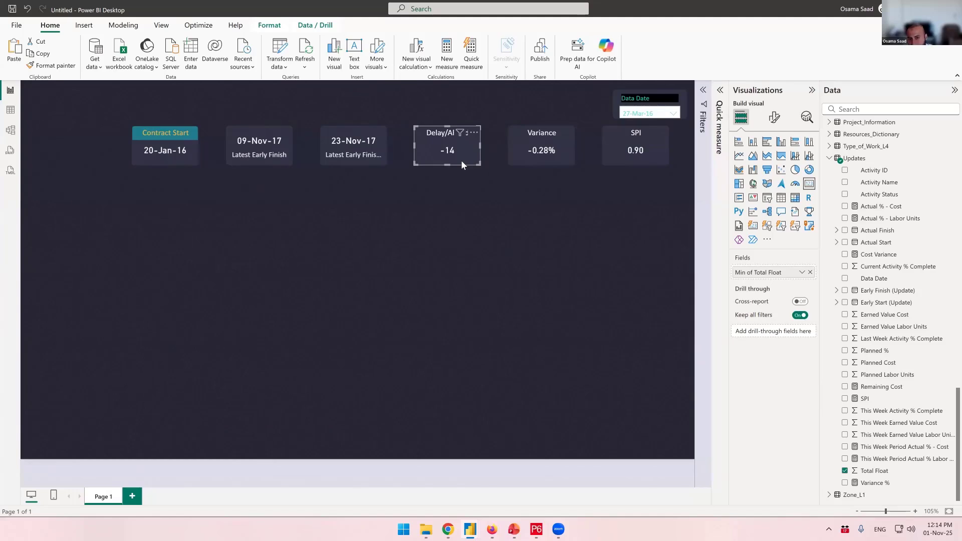
pyautogui.click(774, 118)
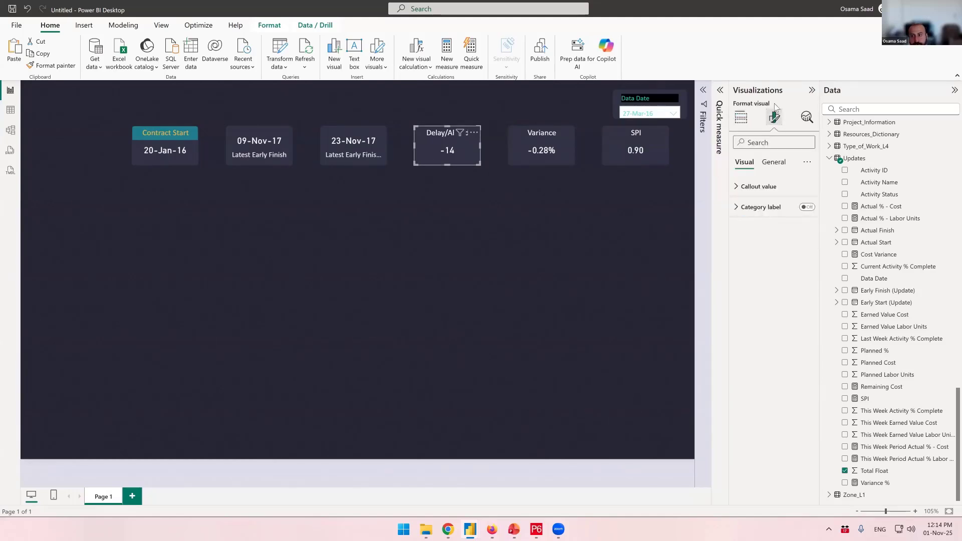
pyautogui.click(740, 189)
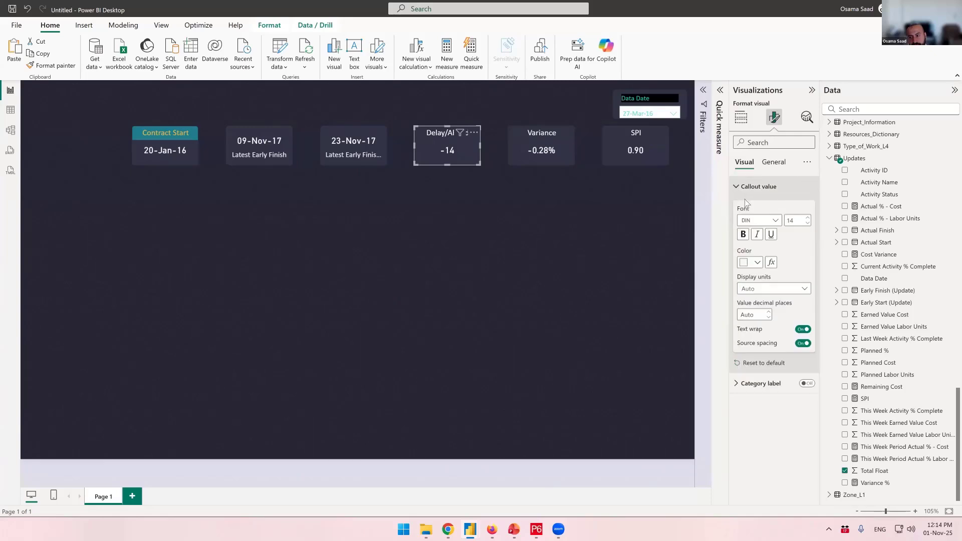
# Try a fixed pink callout value color on the Delay/Ahead card and set it back to white
pyautogui.click(758, 263)
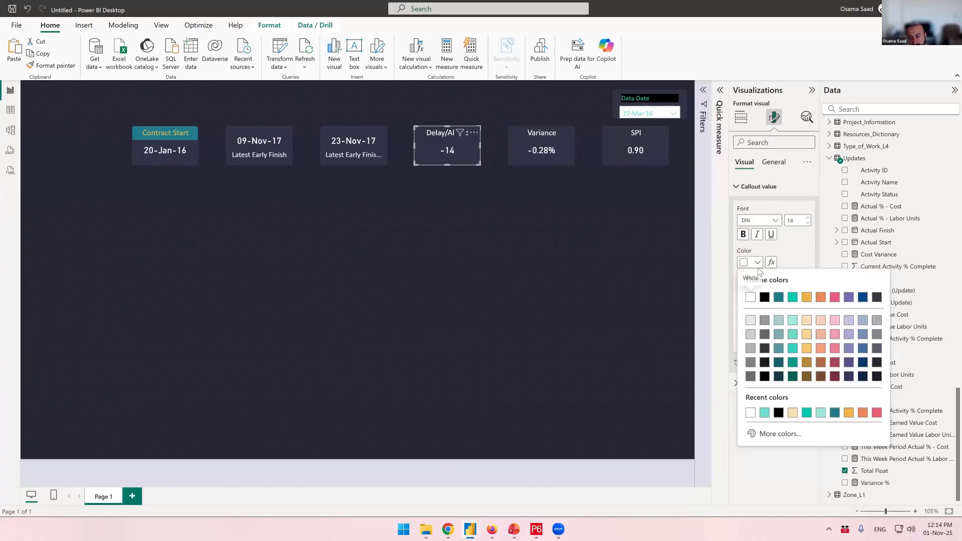
pyautogui.click(835, 297)
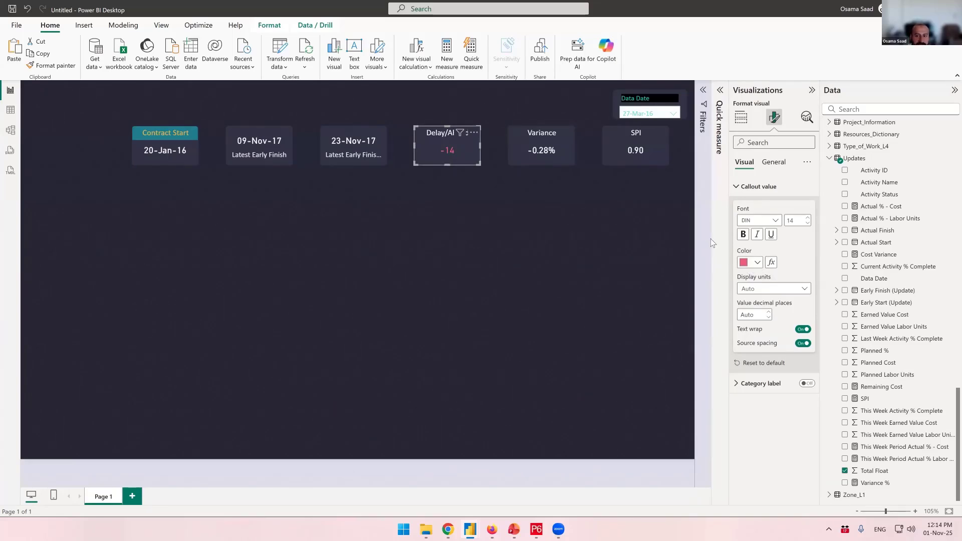
pyautogui.click(757, 263)
pyautogui.click(750, 297)
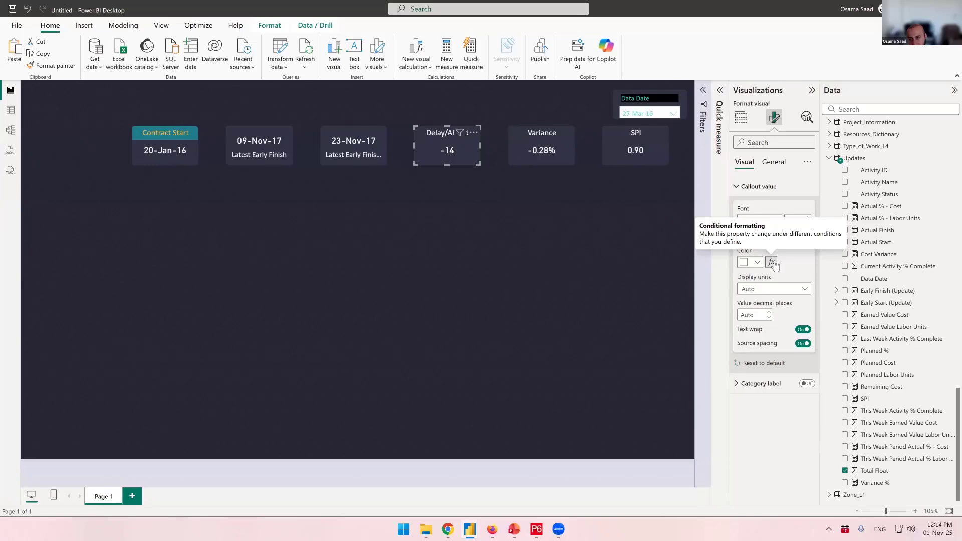
# Start conditional formatting for the Delay/Ahead callout value color and set its format style to Rules
pyautogui.click(775, 264)
pyautogui.moveTo(440, 123); pyautogui.dragTo(704, 149)
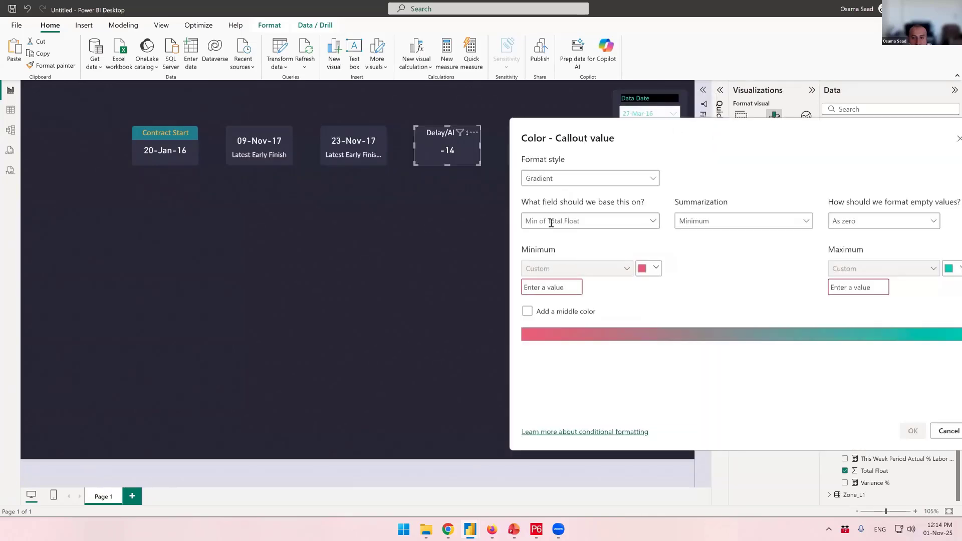
pyautogui.click(522, 173)
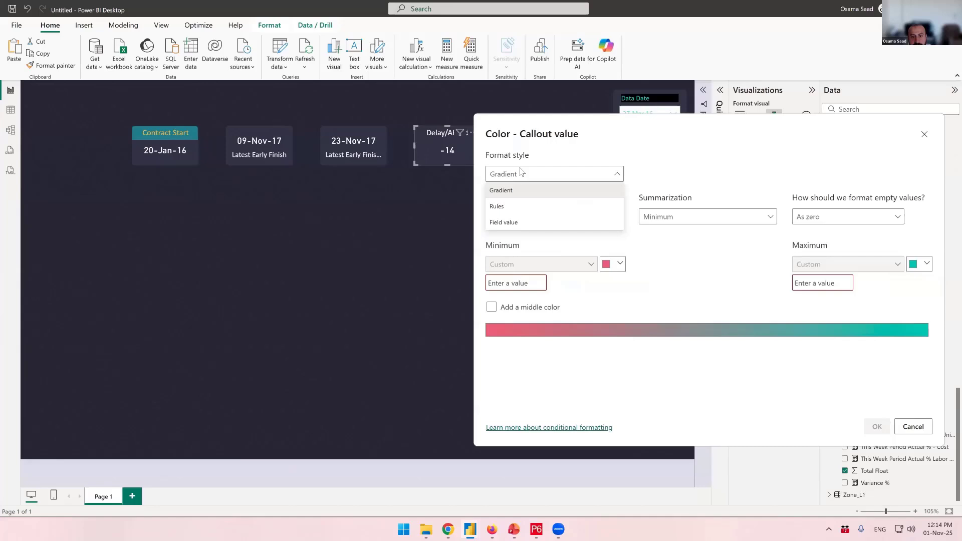
pyautogui.click(511, 207)
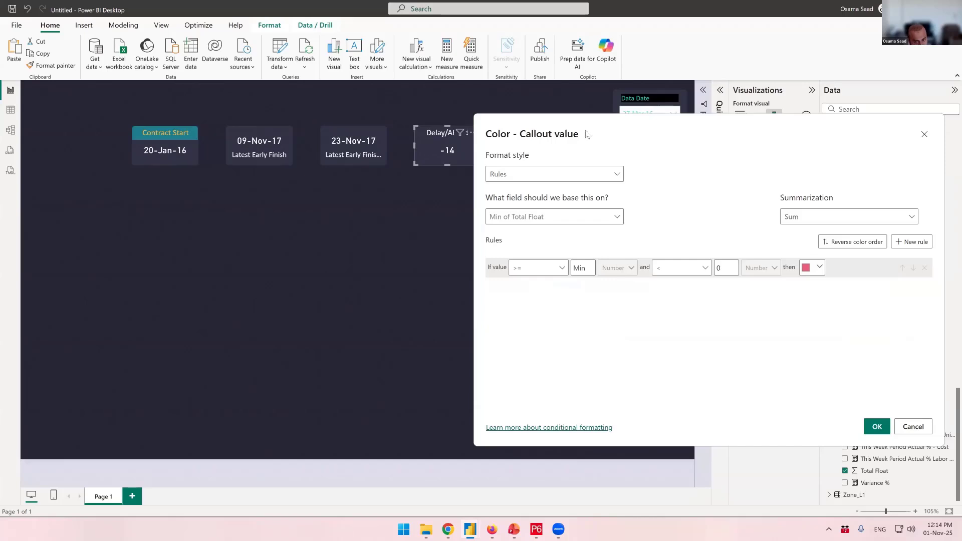
pyautogui.moveTo(534, 141); pyautogui.dragTo(585, 131)
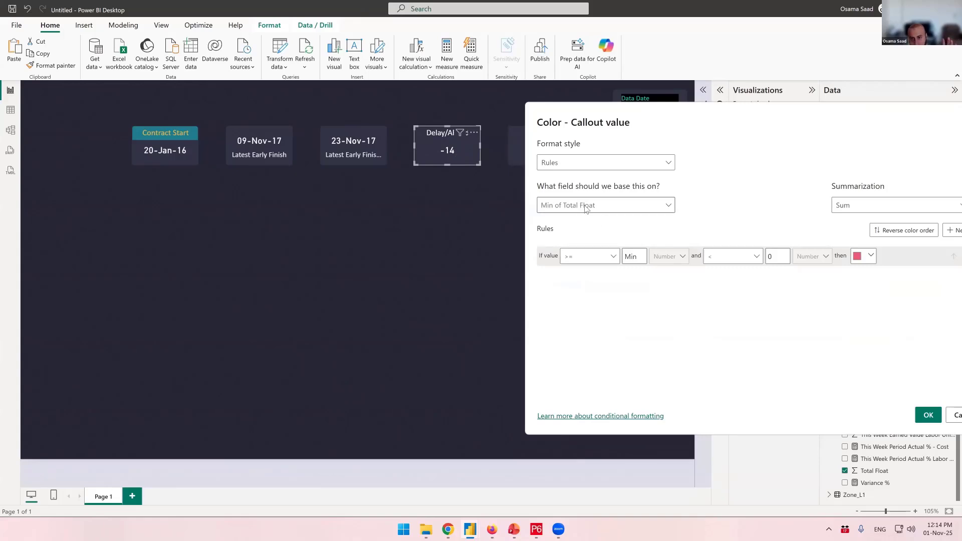
pyautogui.click(672, 207)
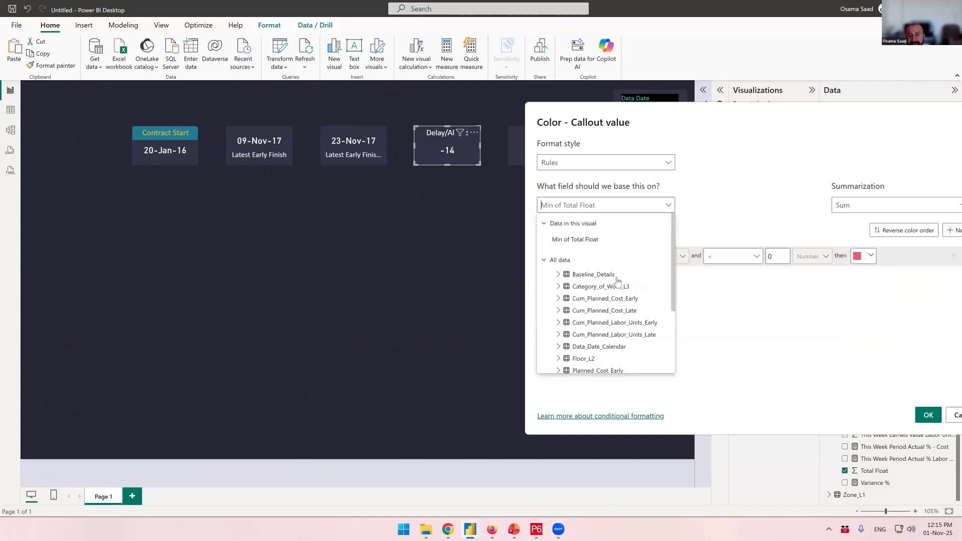
pyautogui.click(672, 207)
pyautogui.click(672, 207)
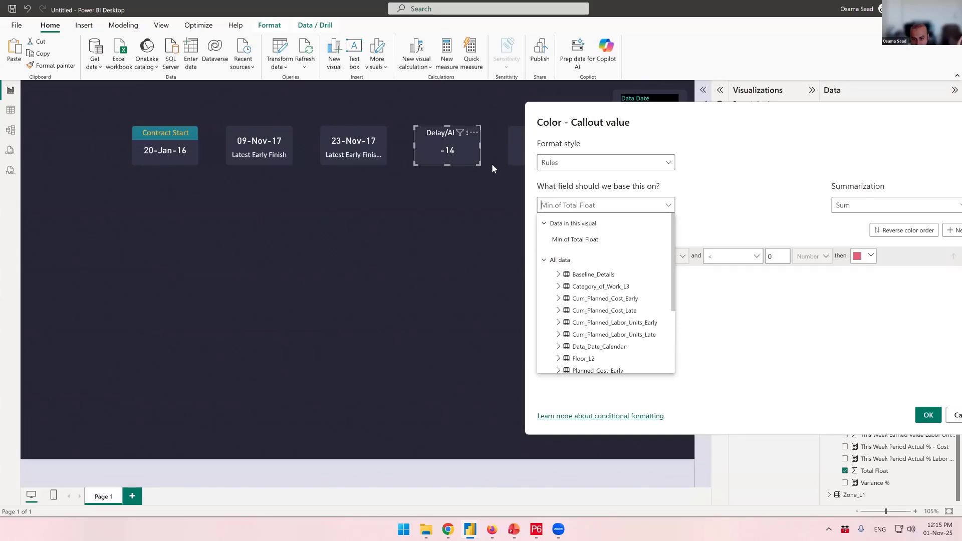
pyautogui.click(642, 206)
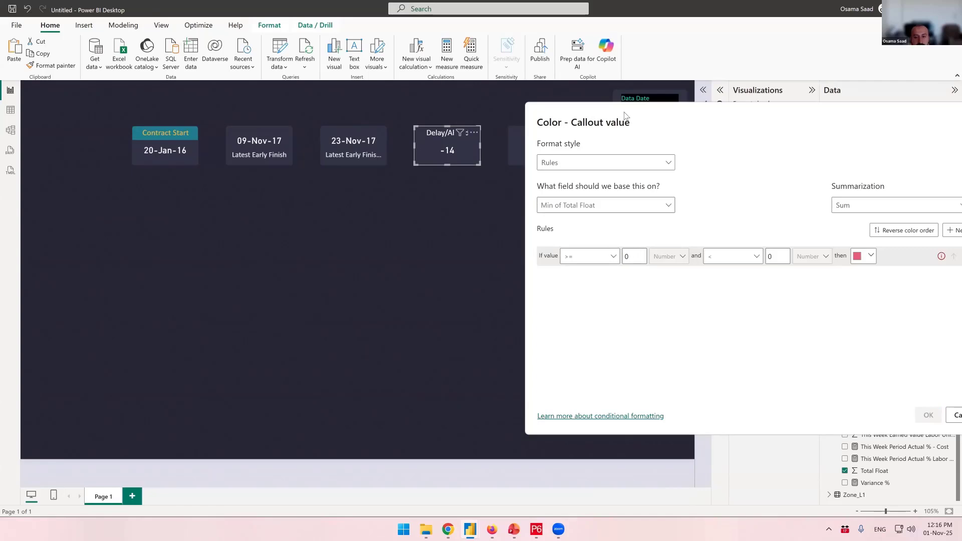
# Set the lower limit of the first color rule to -1000
pyautogui.moveTo(577, 123); pyautogui.dragTo(531, 135)
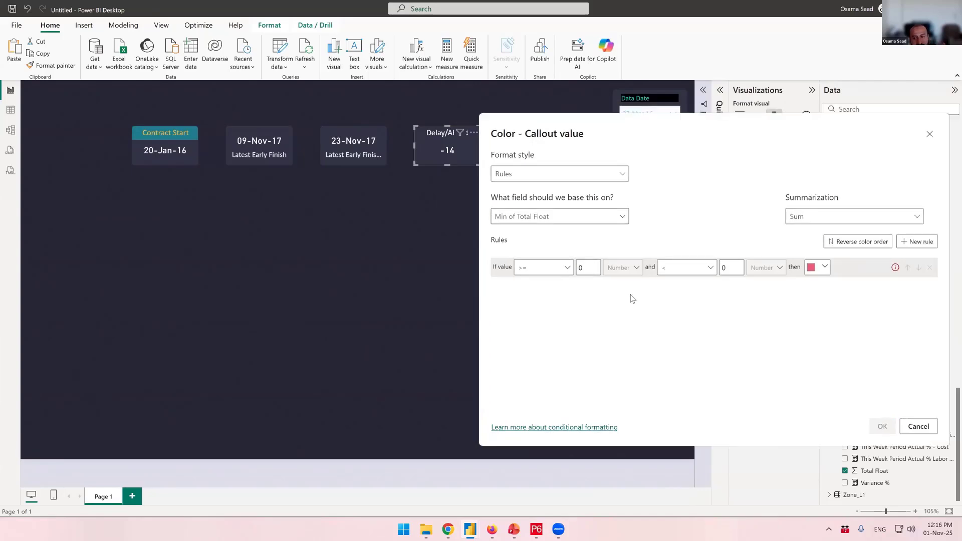
pyautogui.doubleClick(583, 266)
pyautogui.write('-1000')
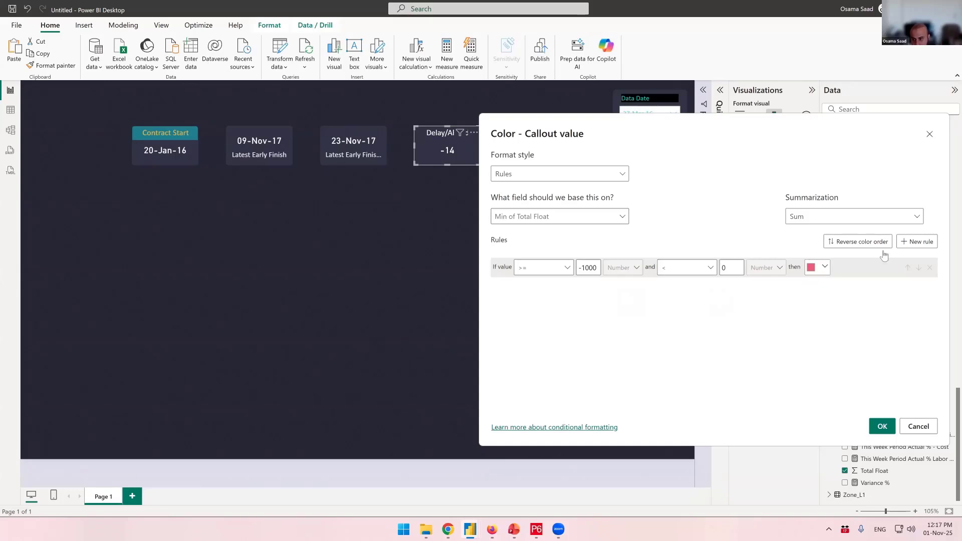
# Add a second color rule for values from 0 to less than 1000
pyautogui.click(917, 242)
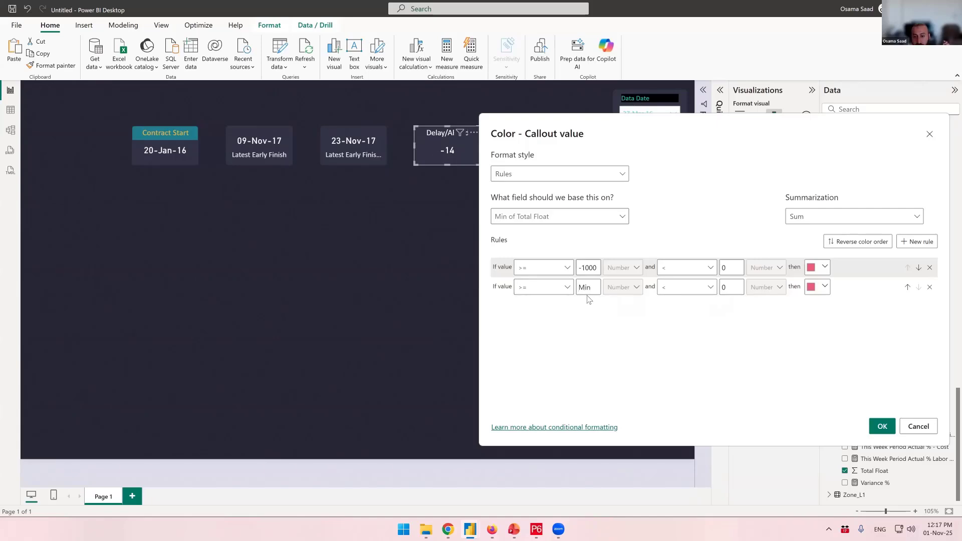
pyautogui.write('0')
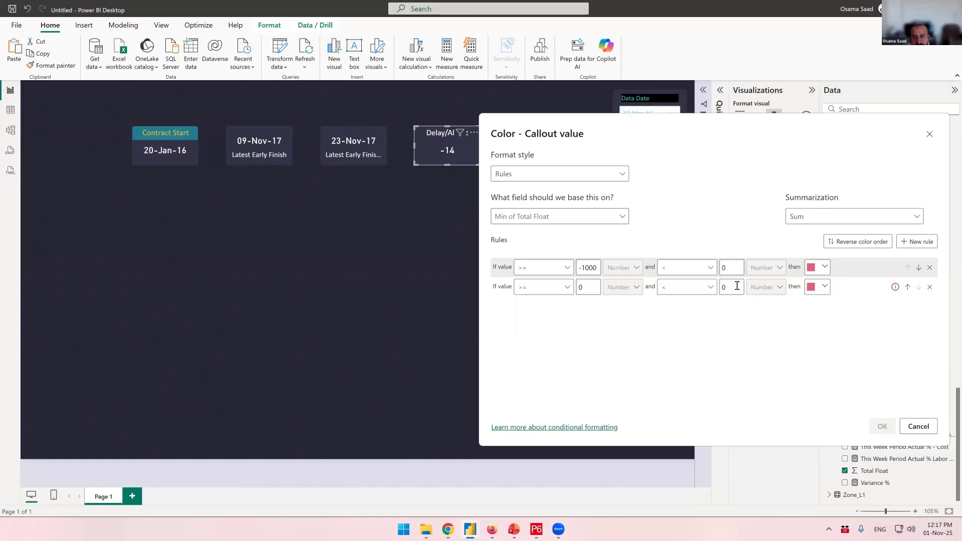
pyautogui.doubleClick(722, 287)
pyautogui.write('1')
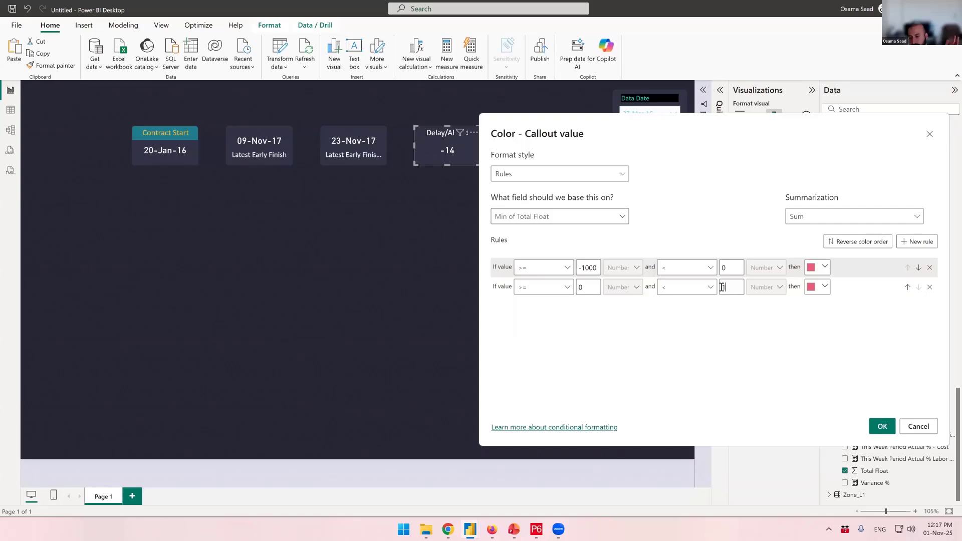
pyautogui.write('000')
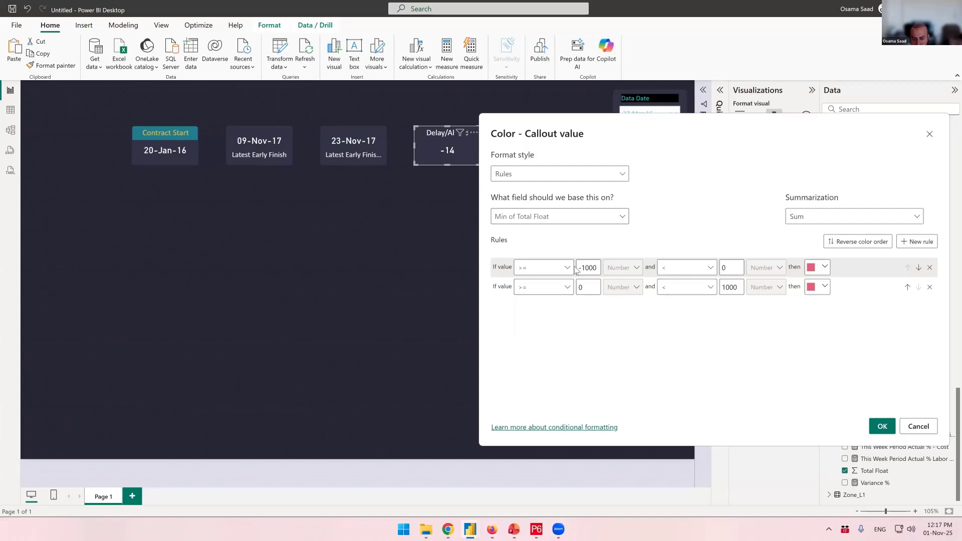
# Give the second rule the teal theme color and apply the callout value rules
pyautogui.click(825, 288)
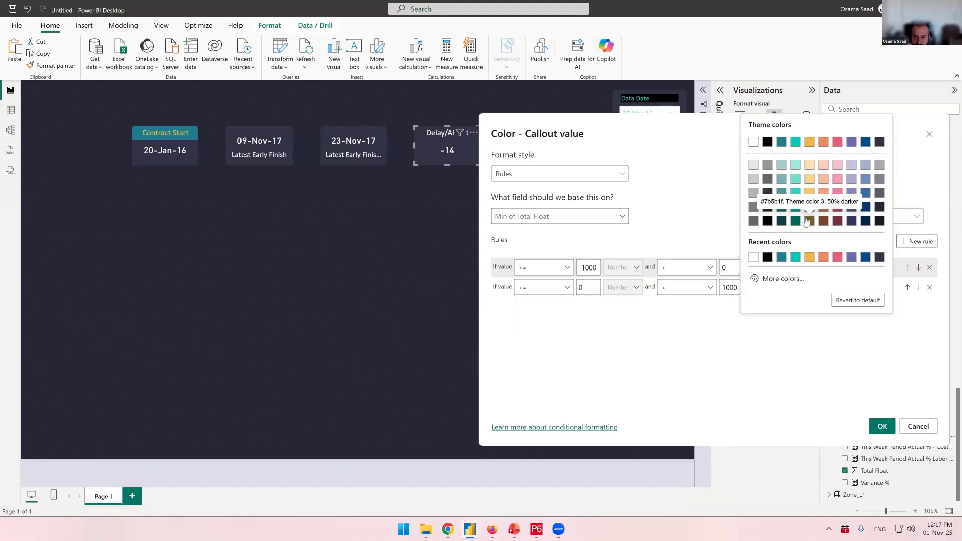
pyautogui.click(796, 143)
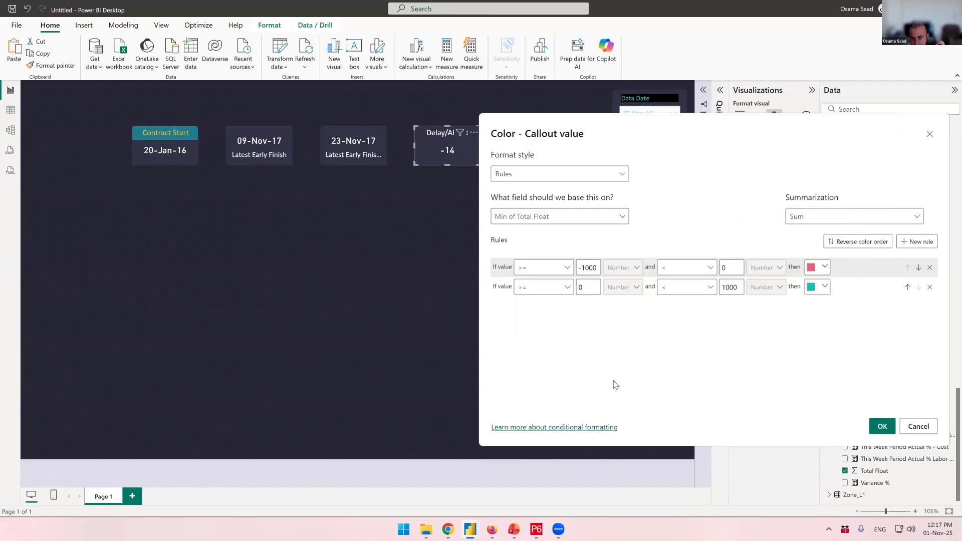
pyautogui.click(827, 289)
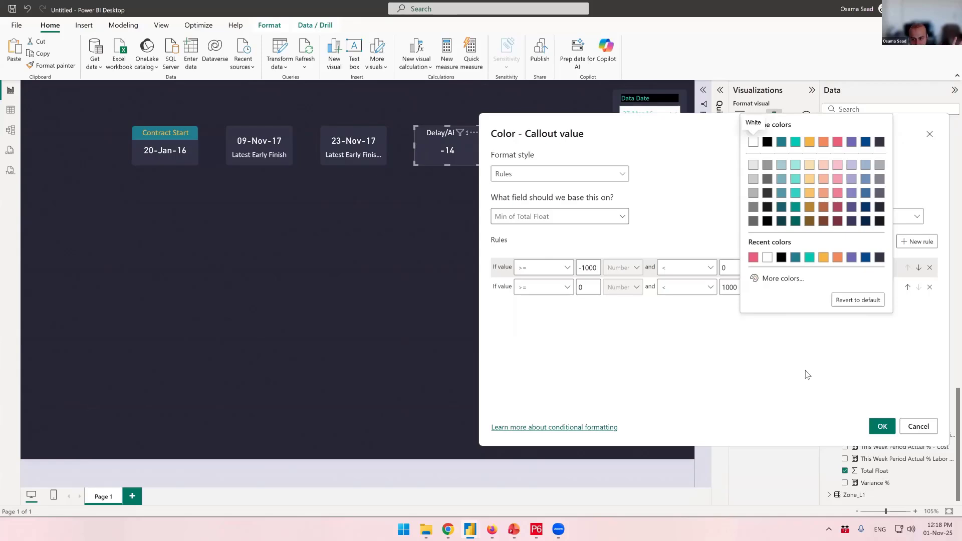
pyautogui.click(793, 357)
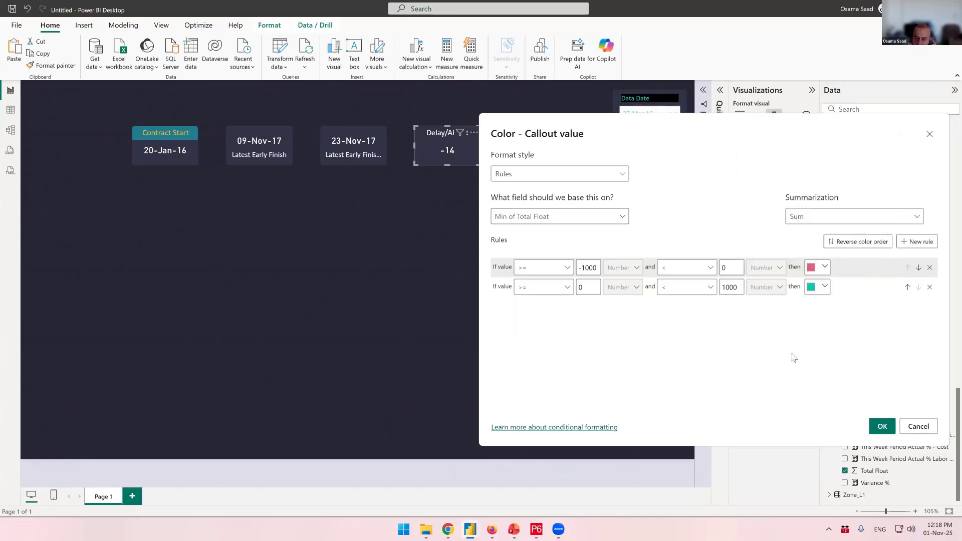
pyautogui.click(882, 426)
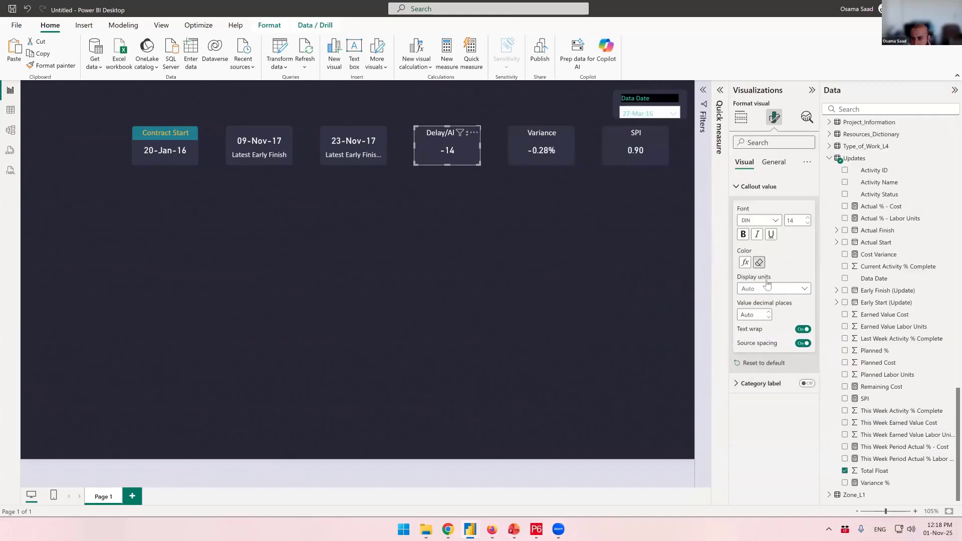
# Change the summarization of the Delay/Ahead callout color rules to Minimum and apply it
pyautogui.click(745, 262)
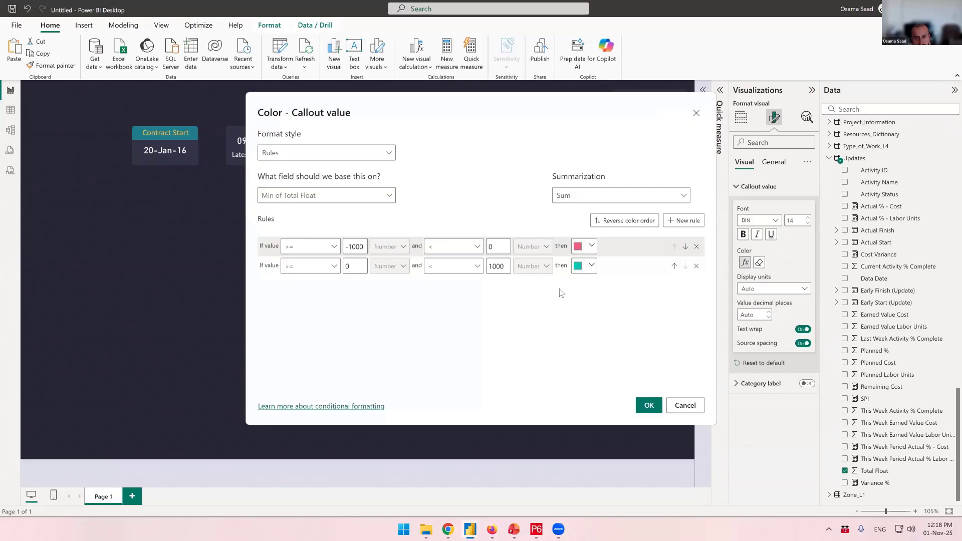
pyautogui.click(788, 210)
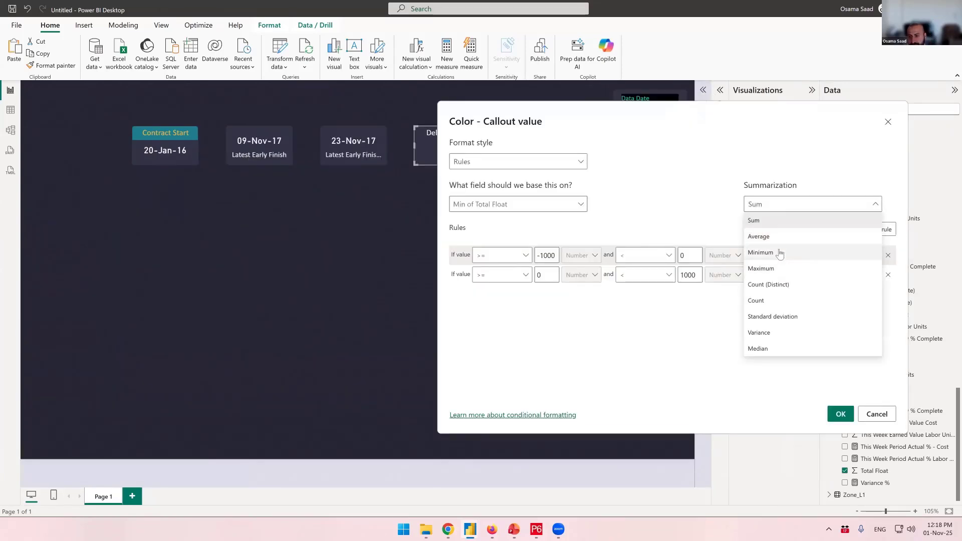
pyautogui.click(780, 253)
pyautogui.click(840, 414)
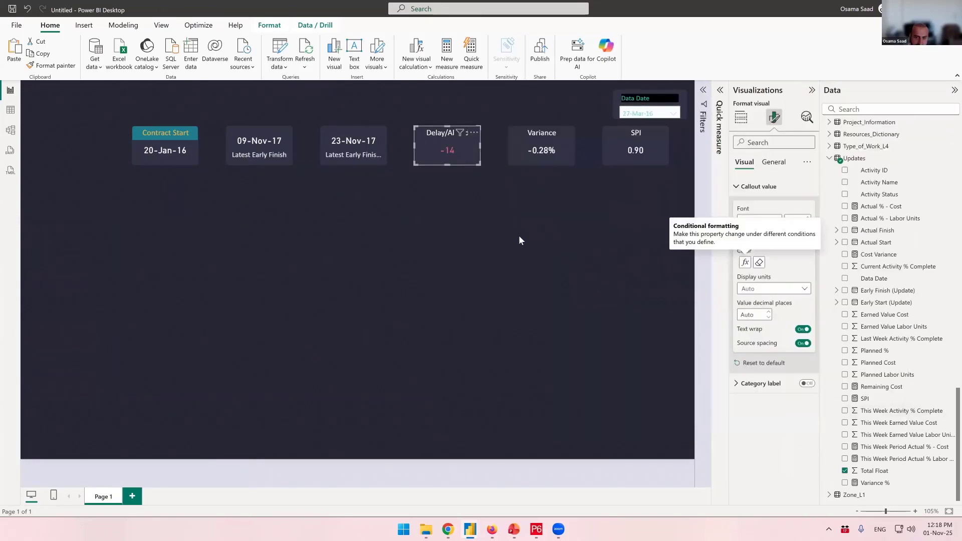
pyautogui.click(519, 237)
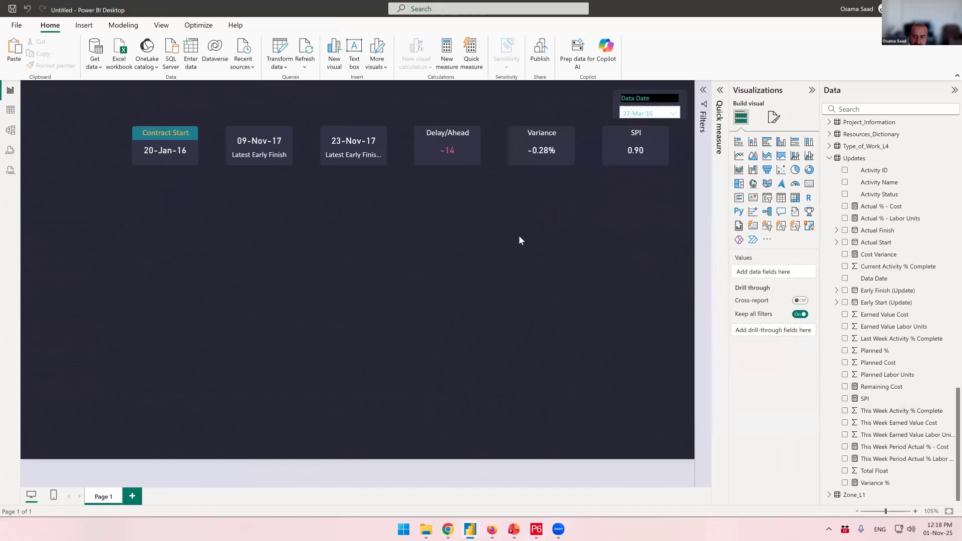
pyautogui.click(351, 153)
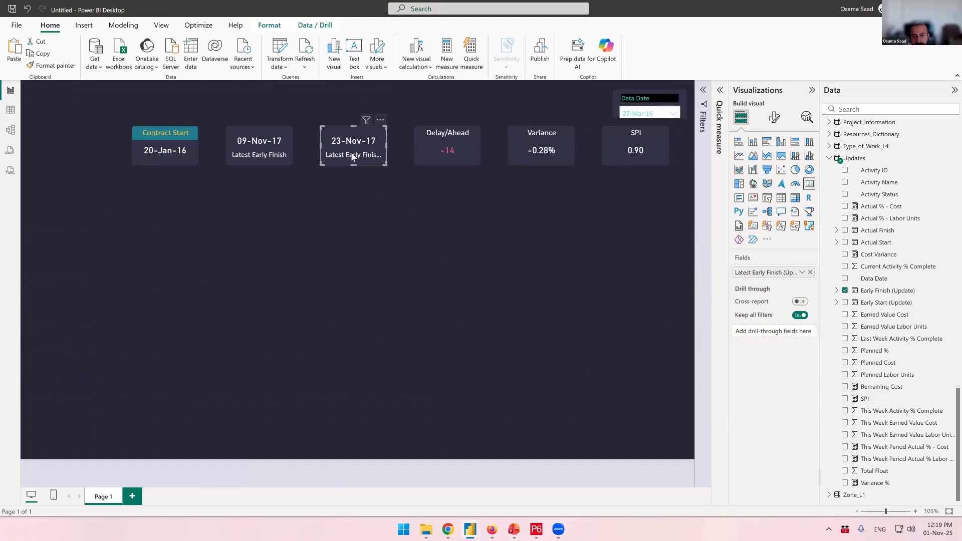
pyautogui.click(462, 151)
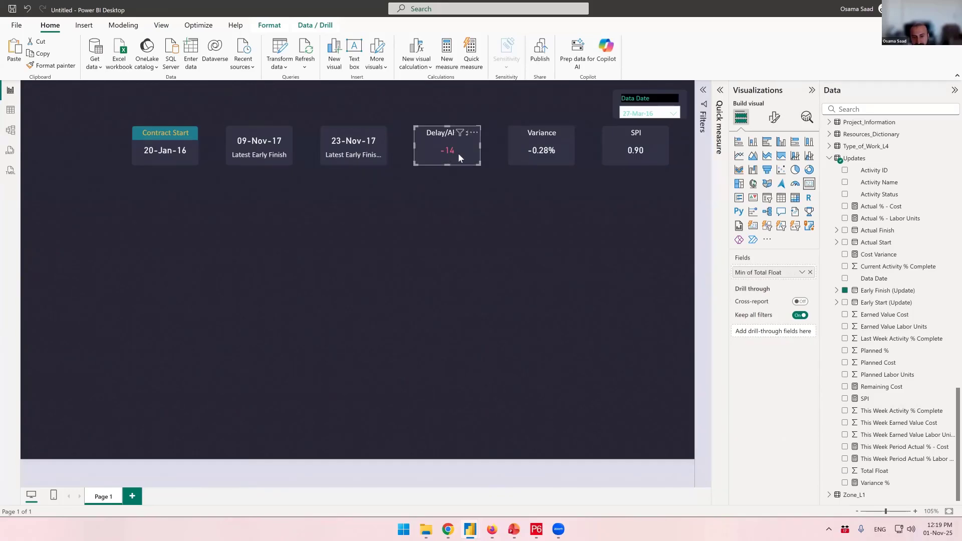
pyautogui.click(341, 155)
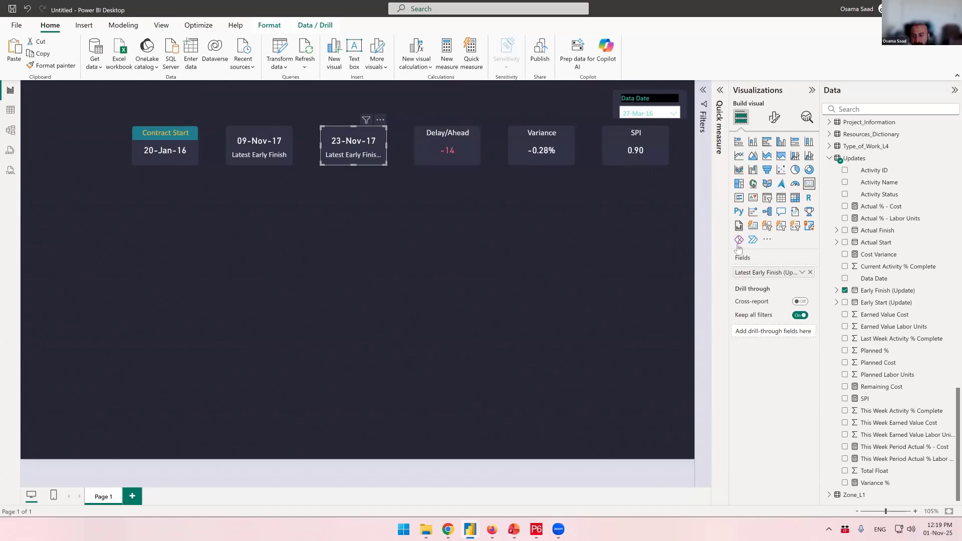
# Copy the Delay/Ahead card's formatting onto the 23-Nov-17 early finish card with Format painter
pyautogui.click(439, 150)
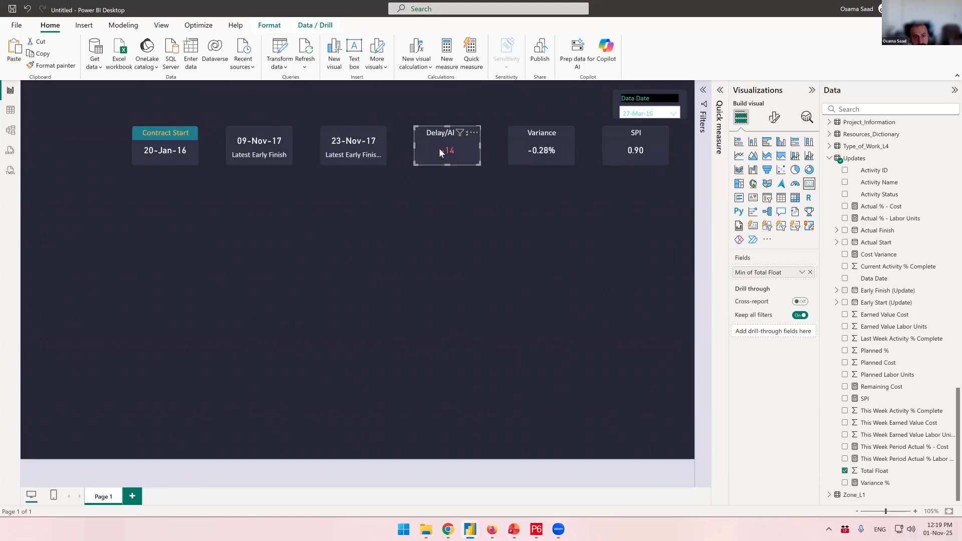
pyautogui.click(59, 69)
pyautogui.click(356, 146)
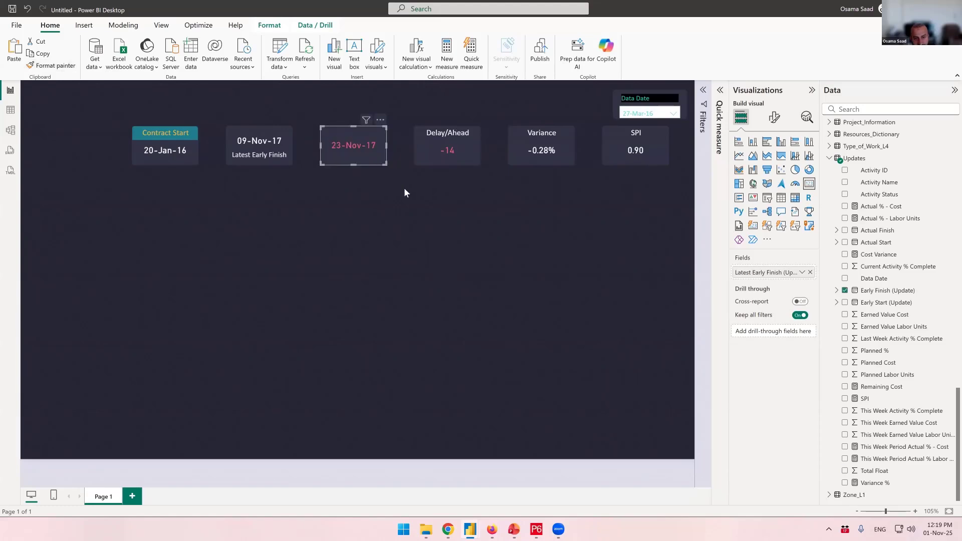
pyautogui.click(413, 220)
pyautogui.click(370, 161)
pyautogui.click(450, 161)
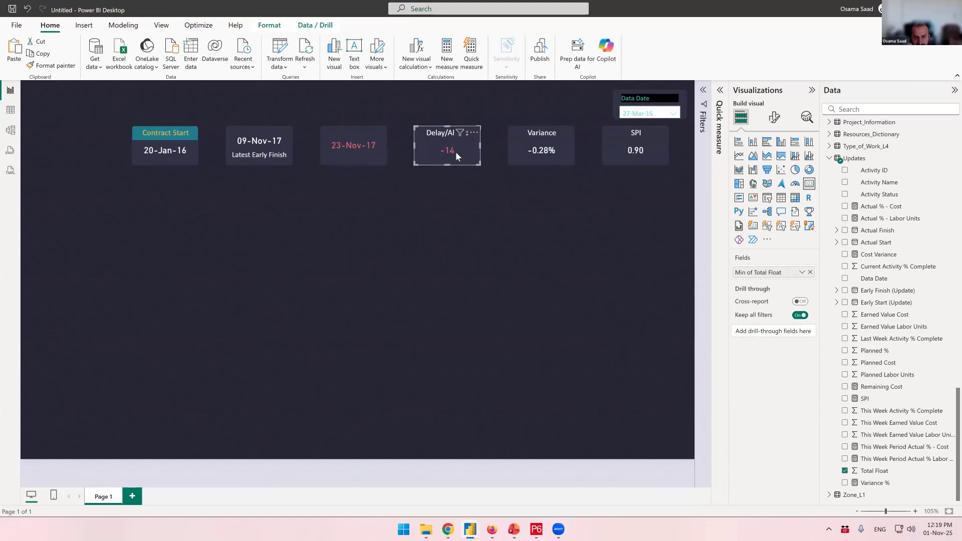
# Open the Variance card's callout value color formatting and set its format style to Rules
pyautogui.click(362, 149)
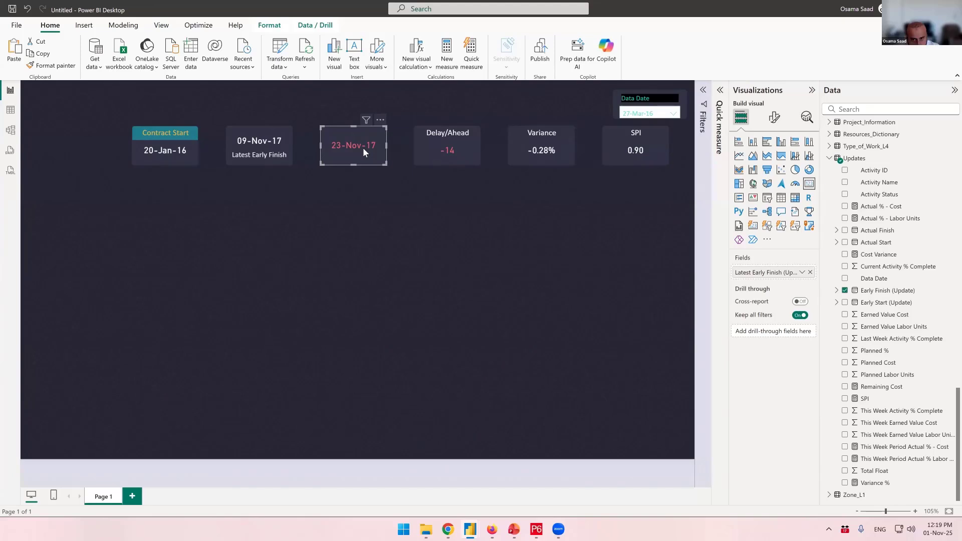
pyautogui.click(542, 147)
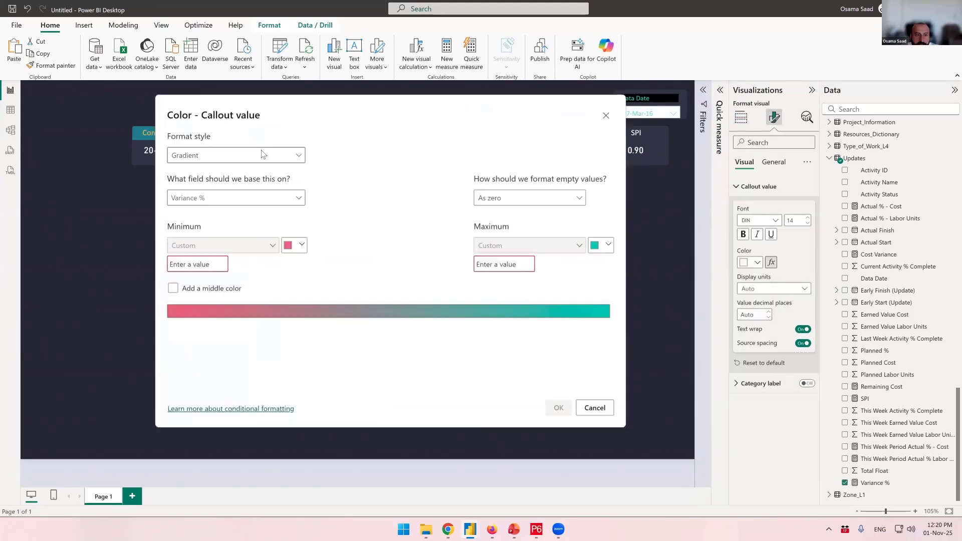
pyautogui.click(261, 154)
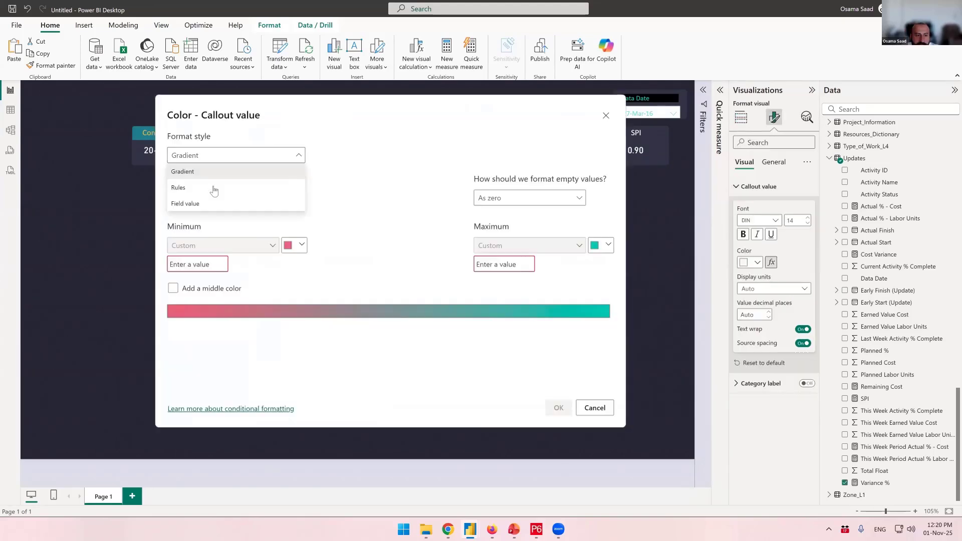
pyautogui.click(214, 188)
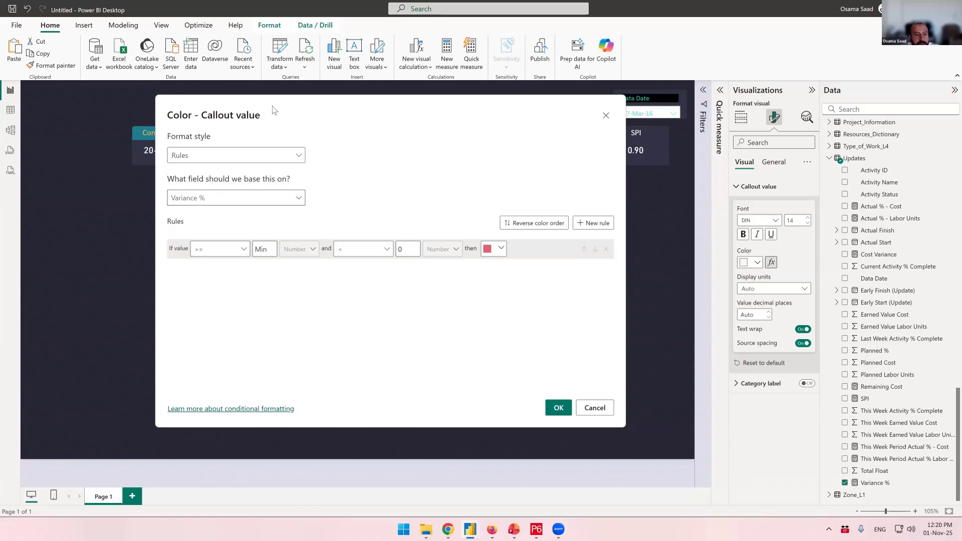
# Set the lower limit of the first Variance color rule to -1, moving the dialog clear of the card
pyautogui.moveTo(275, 110); pyautogui.dragTo(199, 129)
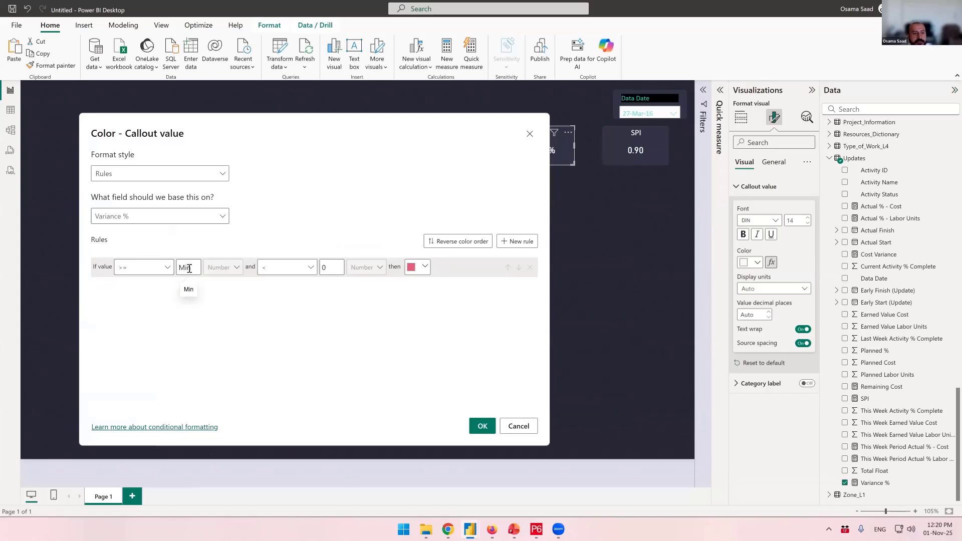
pyautogui.moveTo(308, 124); pyautogui.dragTo(256, 137)
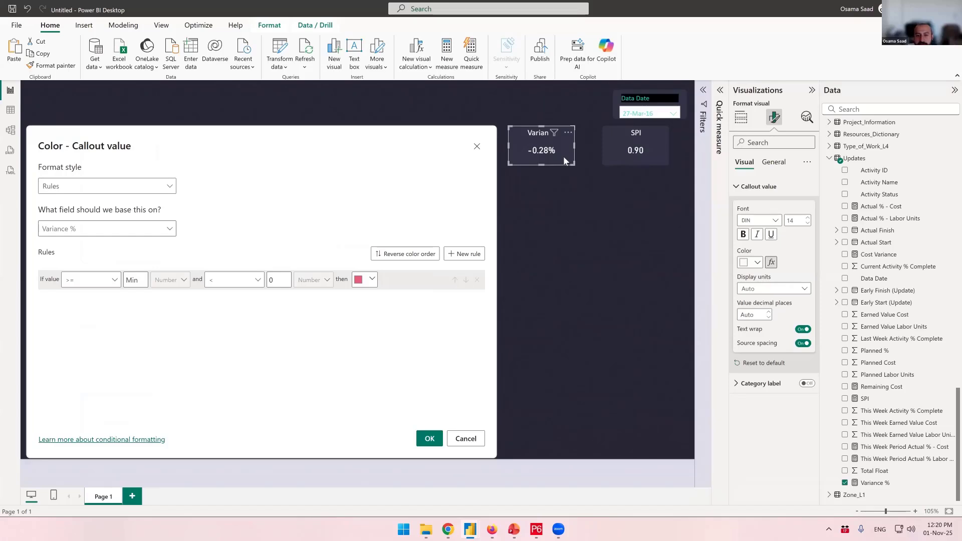
pyautogui.click(132, 280)
pyautogui.write('-1')
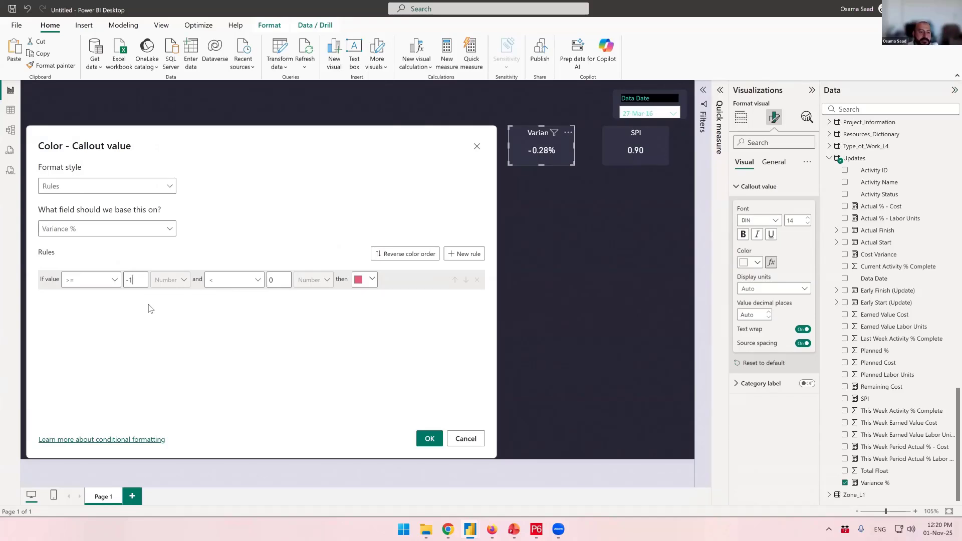
# Add a second Variance color rule for values from 0 to less than 1
pyautogui.click(467, 255)
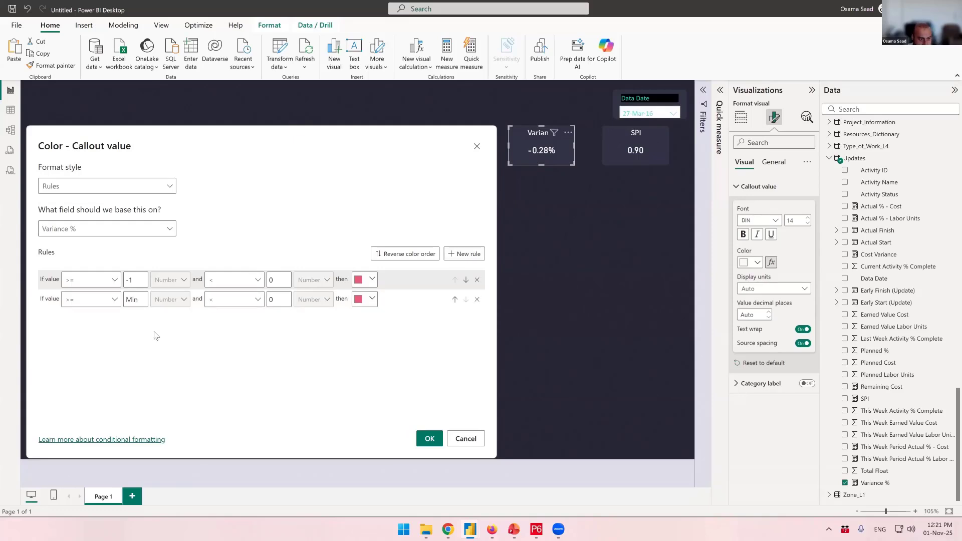
pyautogui.click(142, 297)
pyautogui.write('0')
pyautogui.click(102, 301)
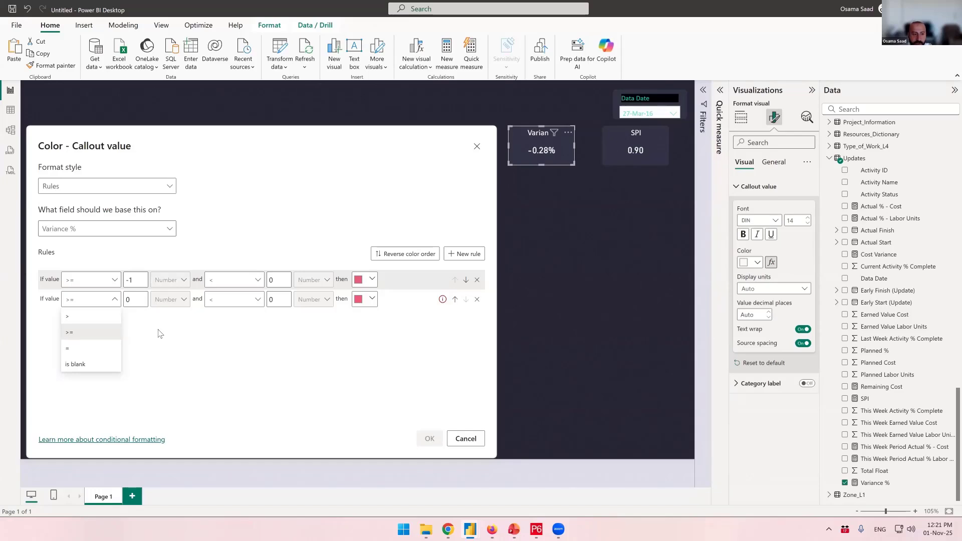
pyautogui.click(109, 302)
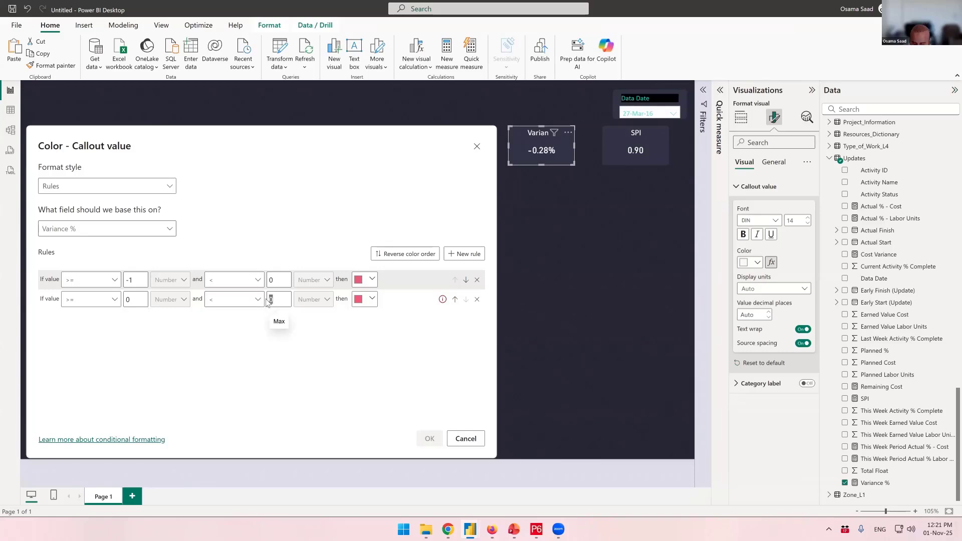
pyautogui.write('1')
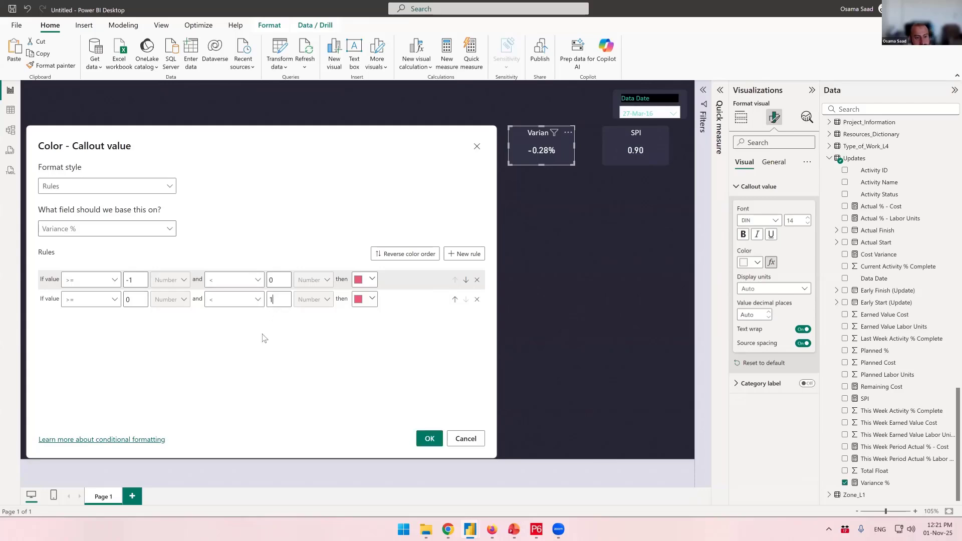
# Give the second Variance rule the teal theme color and apply the rules
pyautogui.click(364, 301)
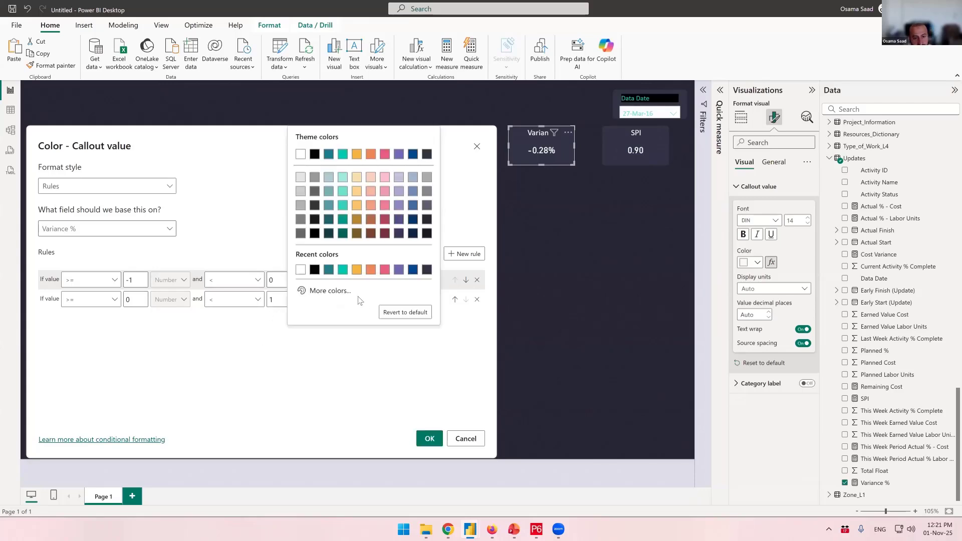
pyautogui.click(343, 155)
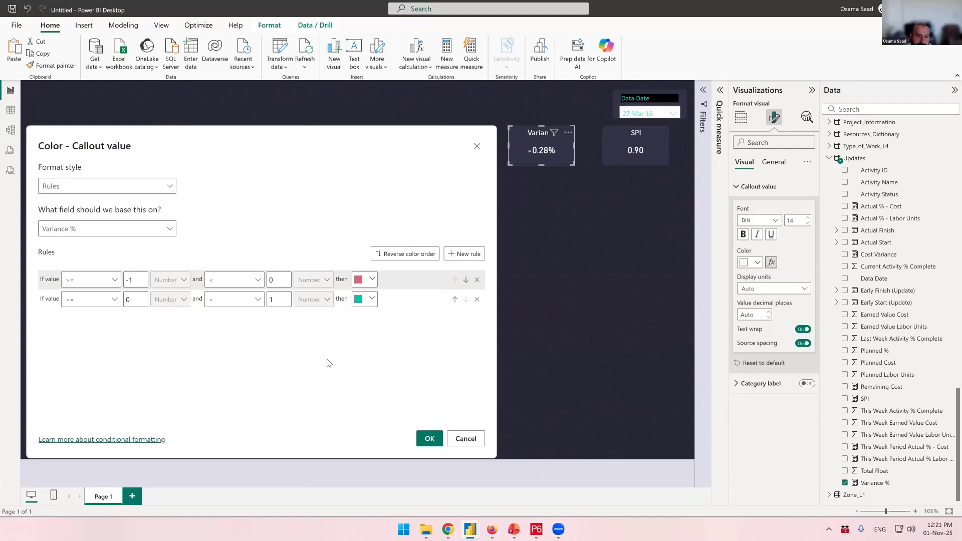
pyautogui.click(429, 439)
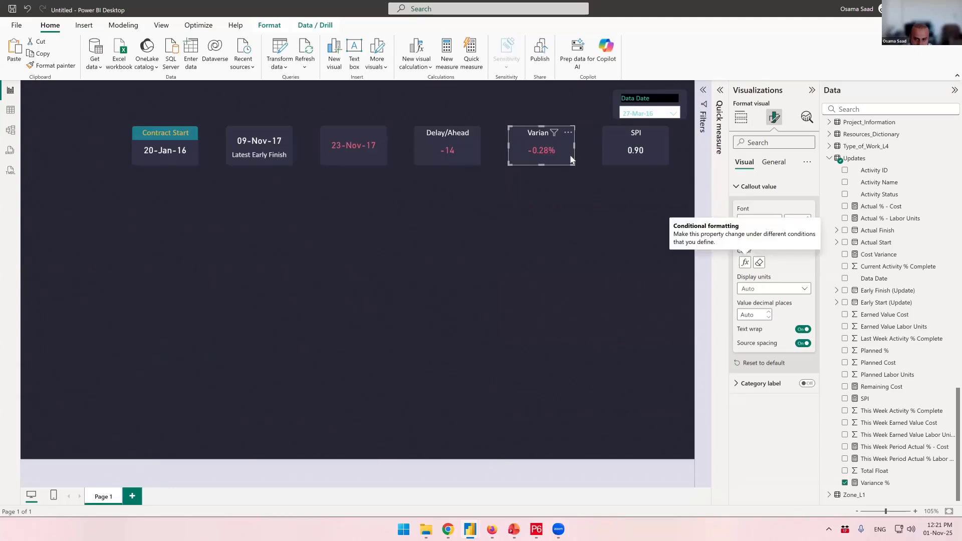
# Filter the dashboard to the 14-Feb-16 data date to check the card colors
pyautogui.click(651, 114)
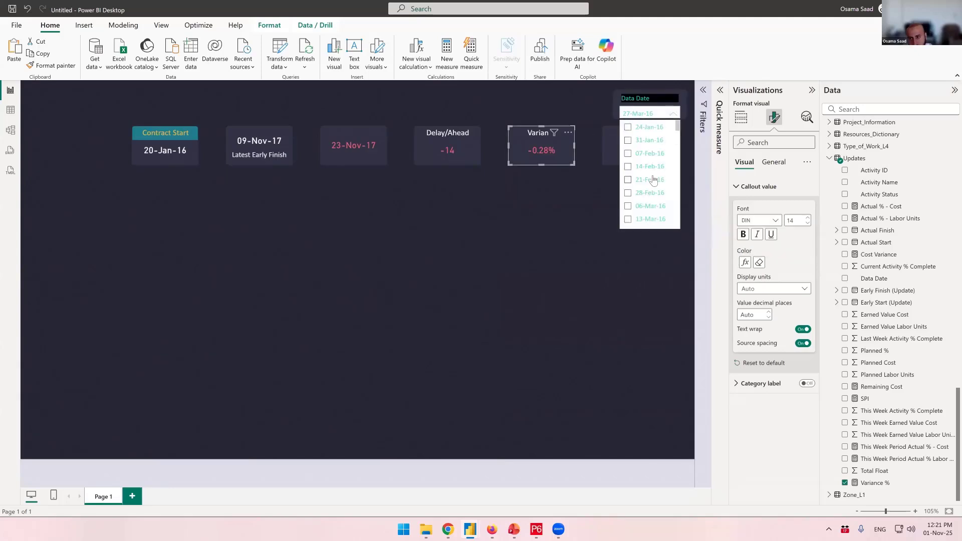
pyautogui.click(649, 153)
pyautogui.click(629, 167)
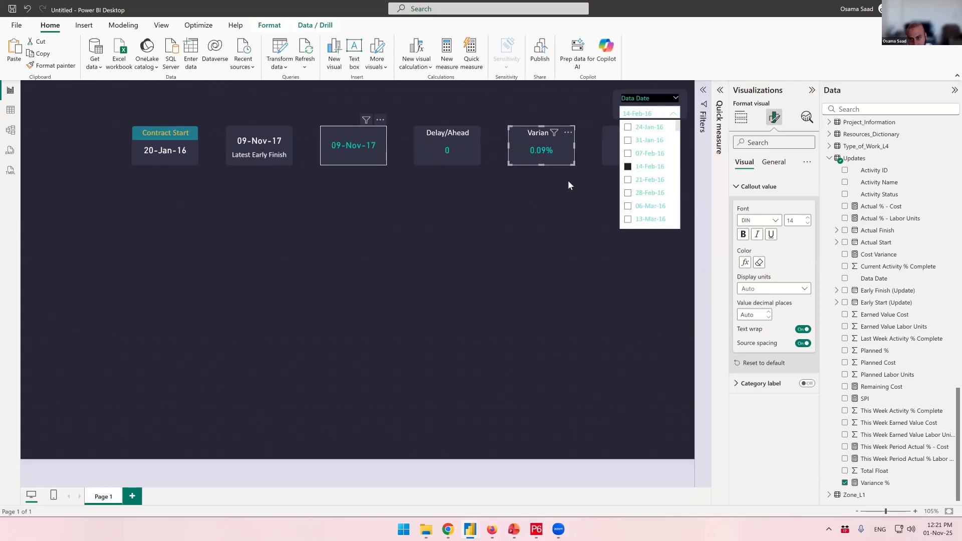
pyautogui.click(548, 230)
# Open the SPI card's callout value color formatting and set its format style to Rules
pyautogui.click(613, 159)
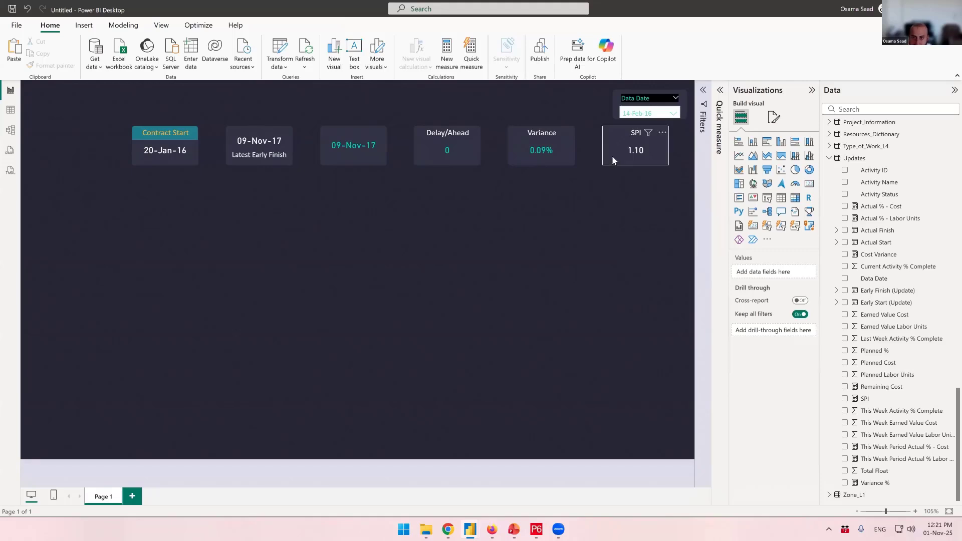
pyautogui.click(775, 118)
pyautogui.click(734, 187)
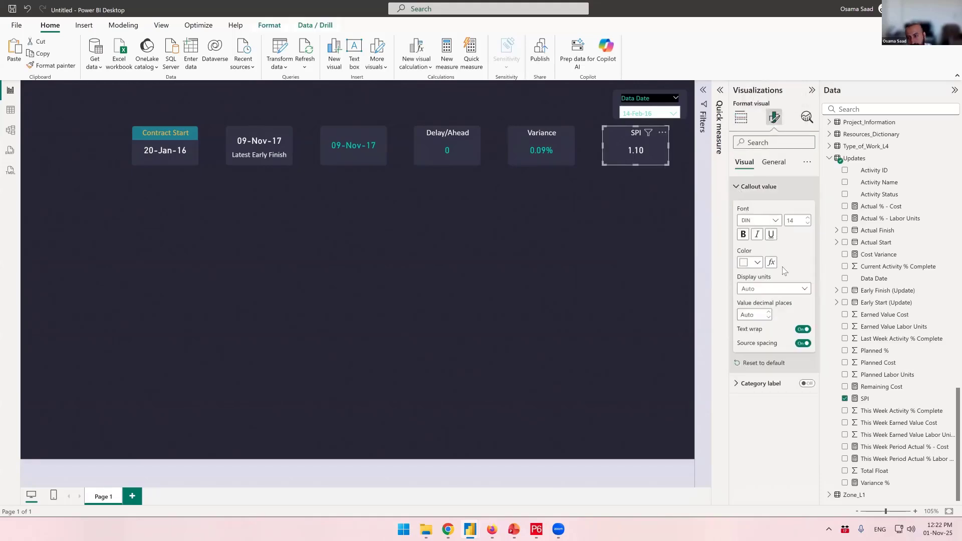
pyautogui.click(772, 262)
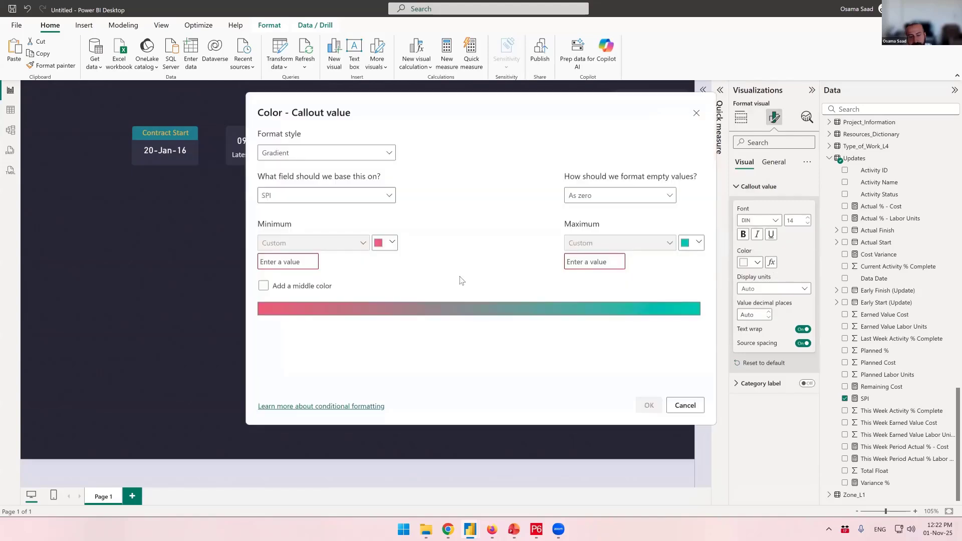
pyautogui.click(283, 159)
pyautogui.click(290, 186)
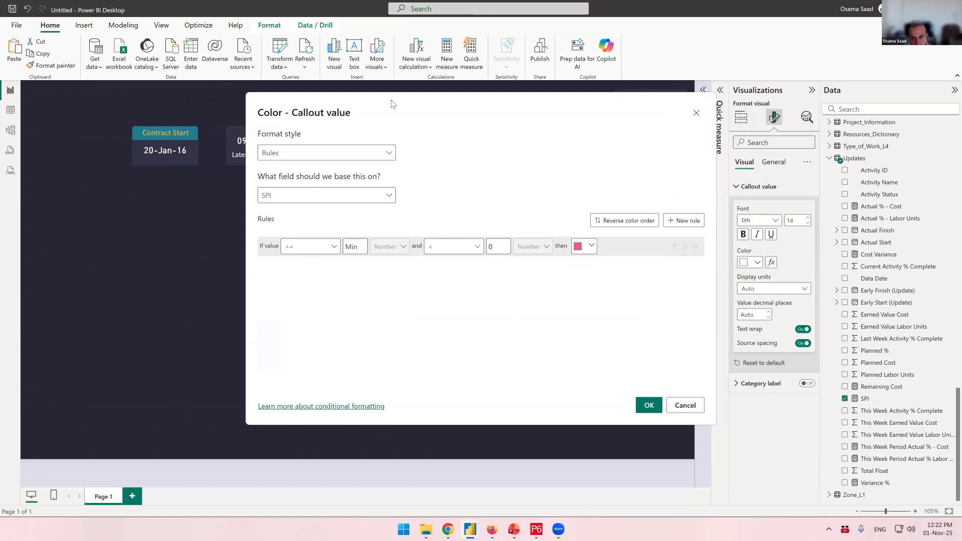
pyautogui.moveTo(391, 104); pyautogui.dragTo(271, 106)
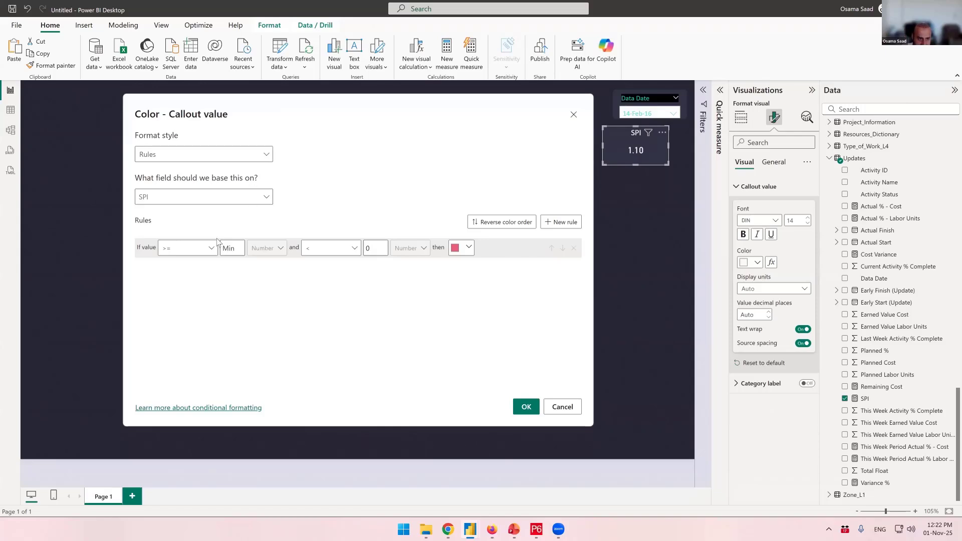
# Set the first SPI color rule to values greater than 0 and less than 1
pyautogui.click(240, 258)
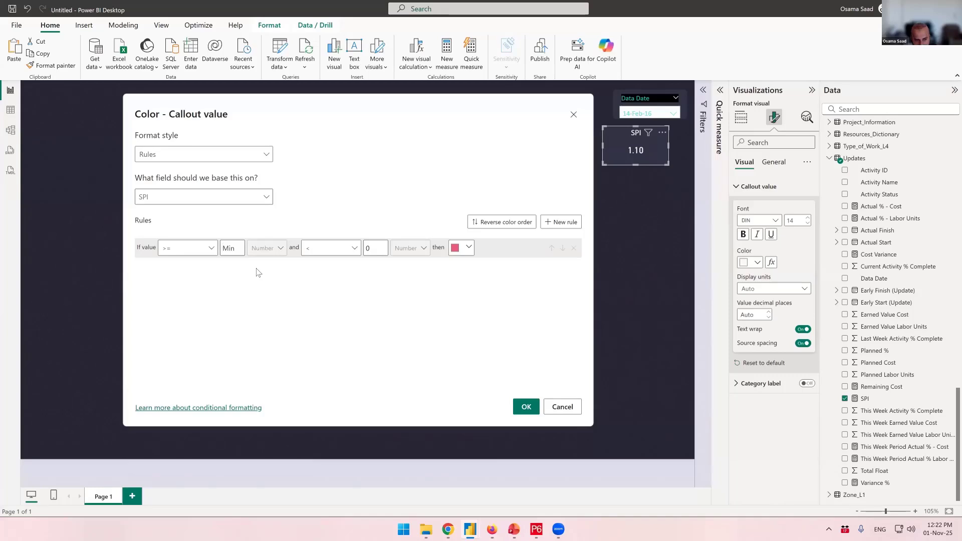
pyautogui.write('0')
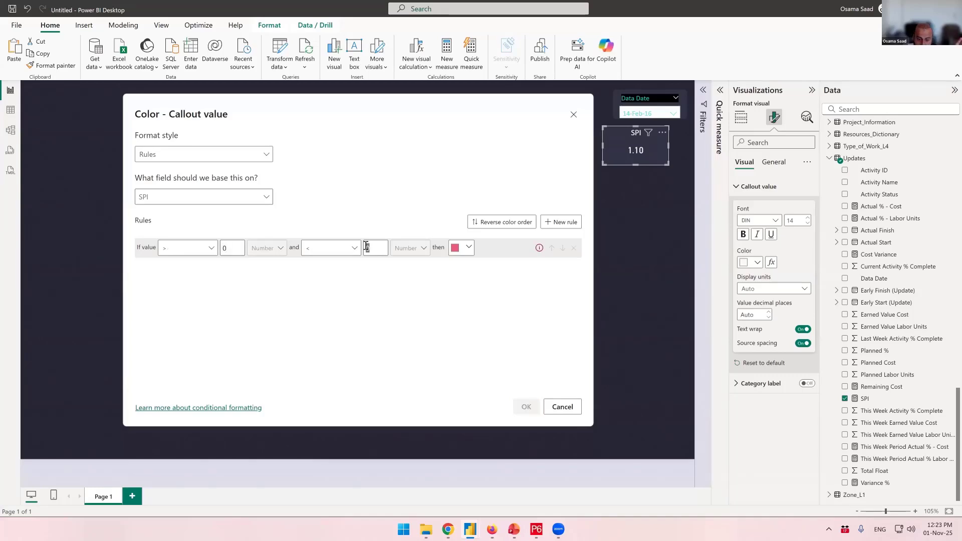
pyautogui.click(367, 247)
pyautogui.write('1')
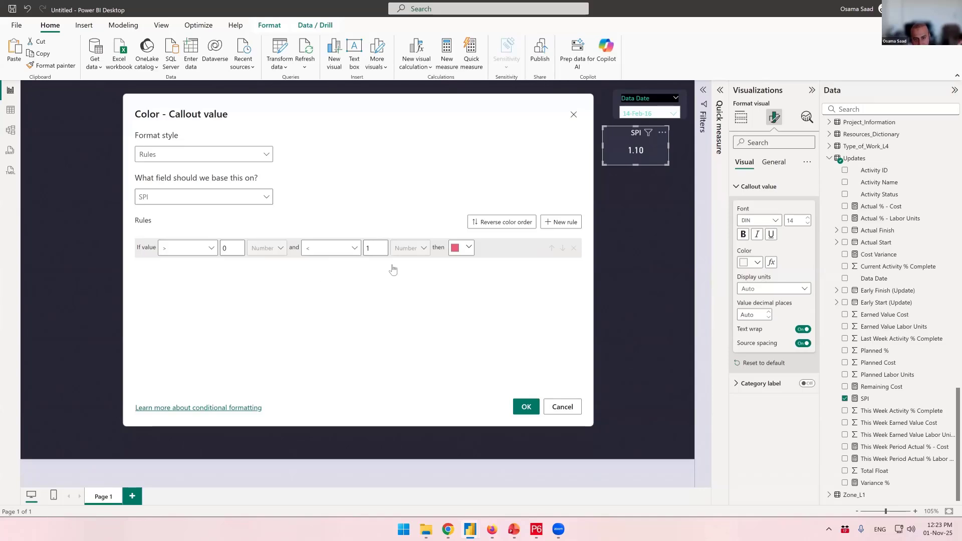
# Add a second SPI color rule for values from 1 to less than 1000
pyautogui.click(571, 222)
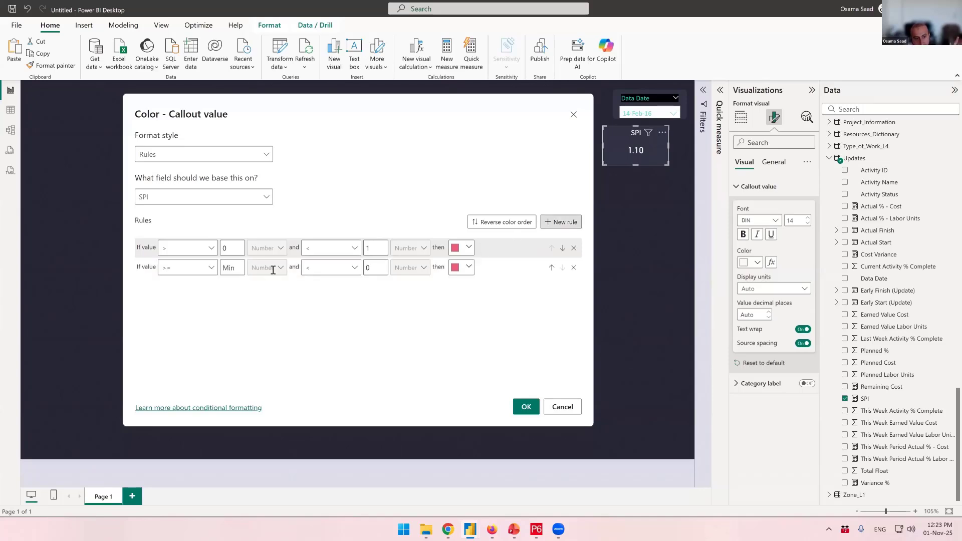
pyautogui.click(198, 272)
pyautogui.click(230, 268)
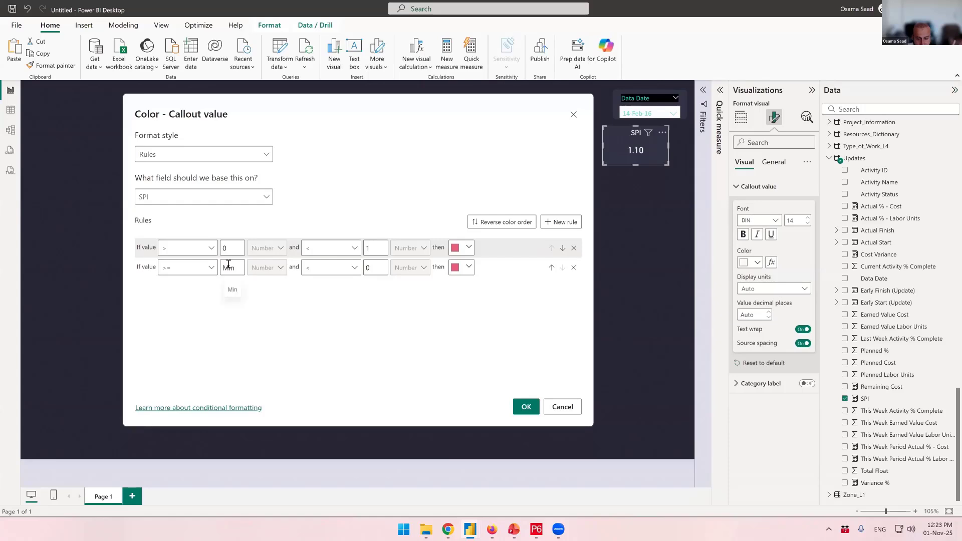
pyautogui.write('1')
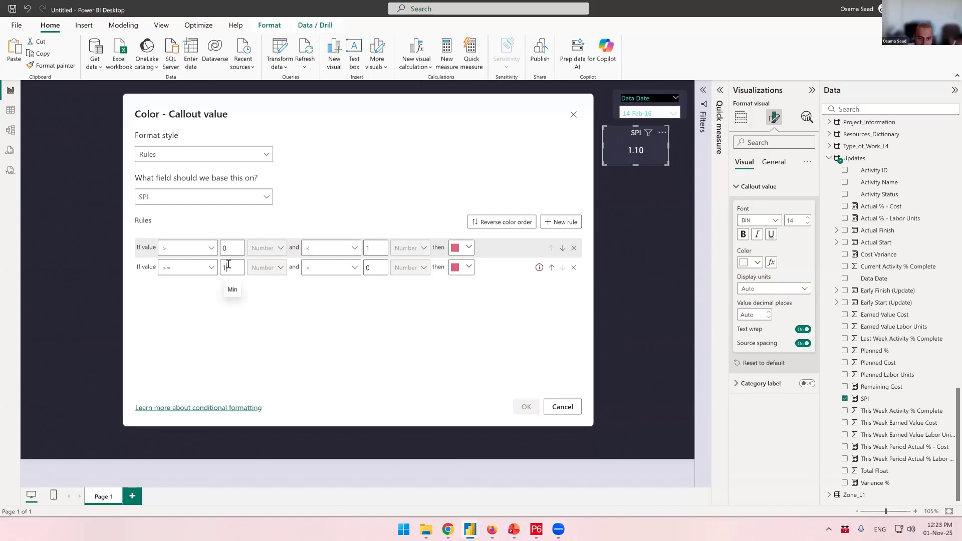
pyautogui.doubleClick(368, 268)
pyautogui.write('1000')
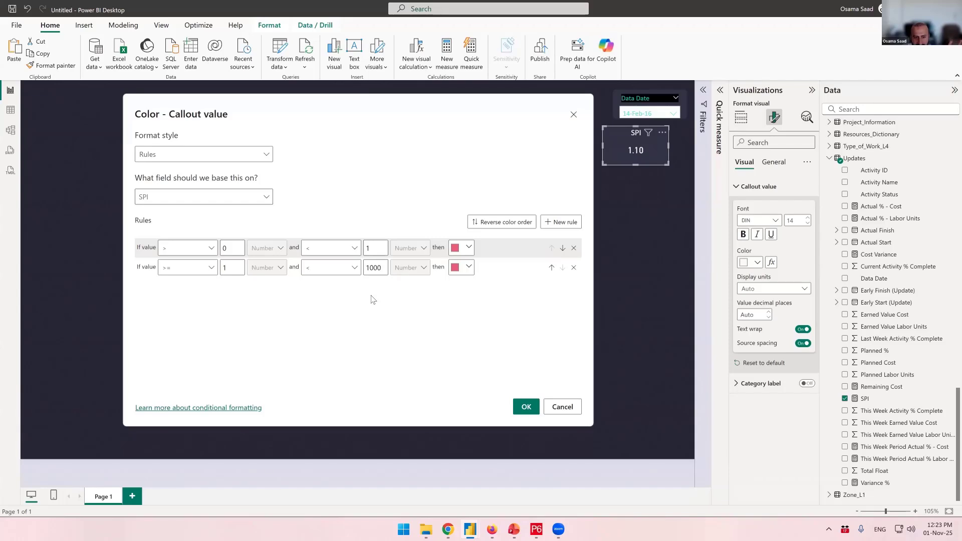
# Give the second SPI rule the teal theme color and apply the callout value rules
pyautogui.click(468, 268)
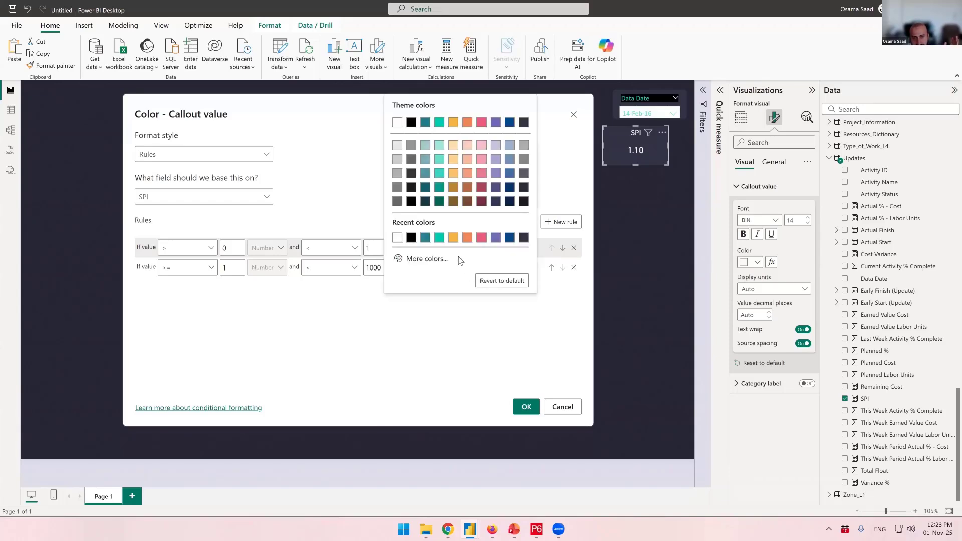
pyautogui.click(439, 122)
pyautogui.click(526, 407)
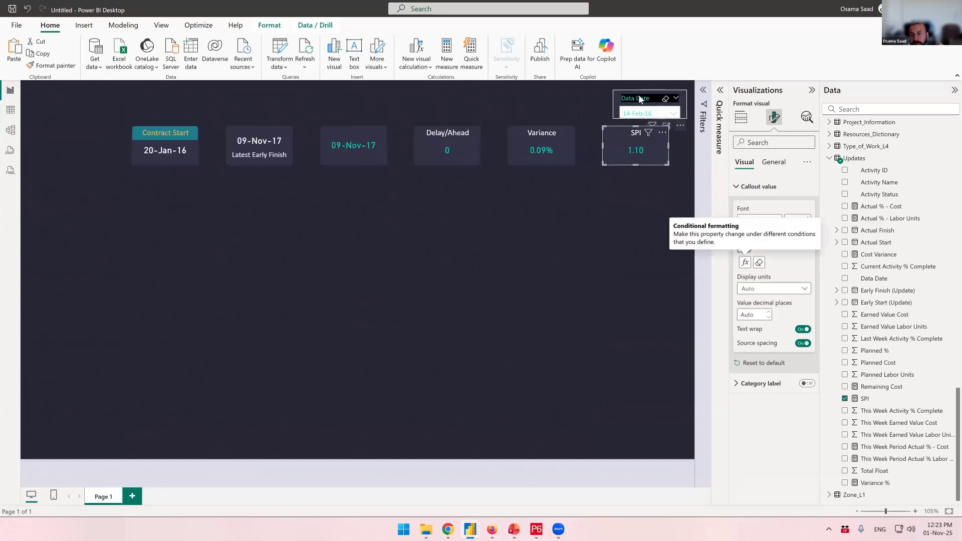
# Filter the dashboard to the 10-Apr-16 data date and deselect the SPI card
pyautogui.click(649, 113)
pyautogui.click(650, 167)
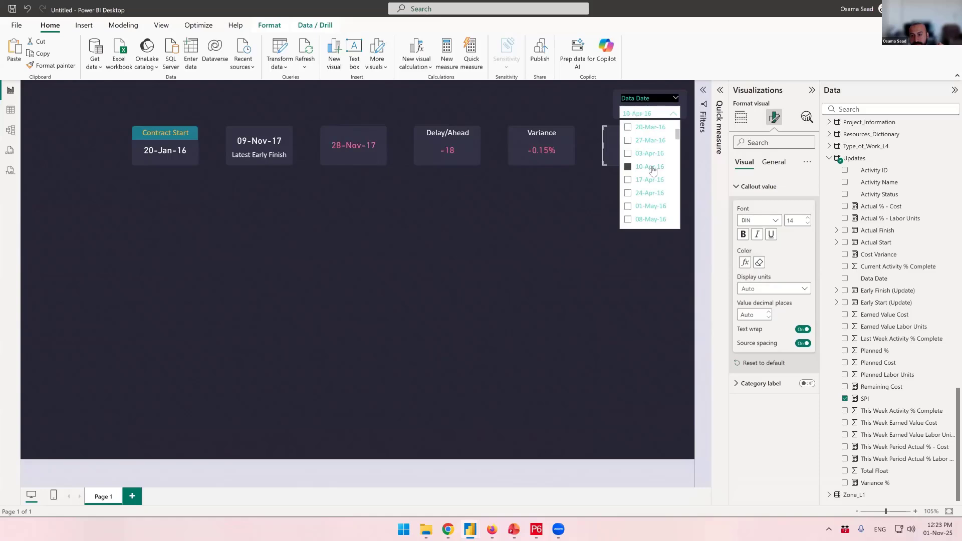
pyautogui.click(501, 166)
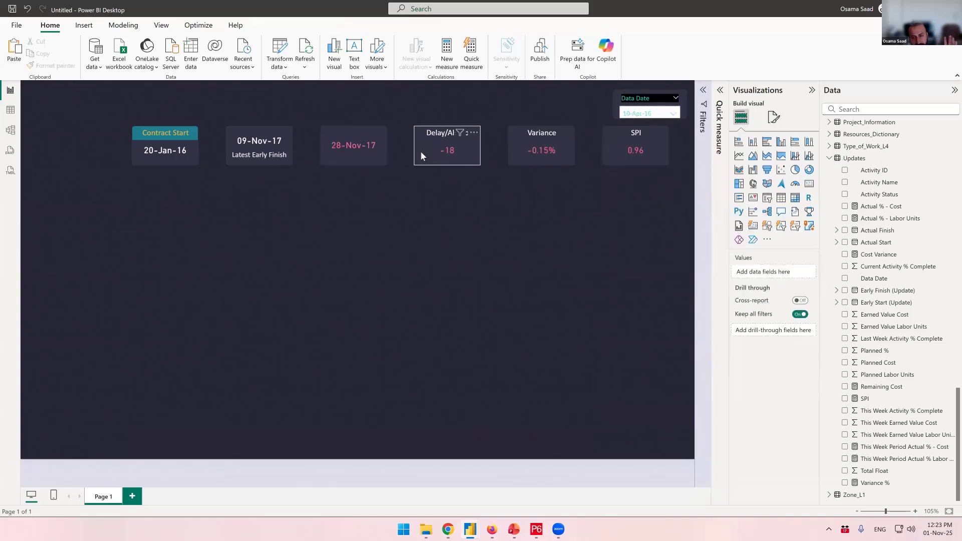